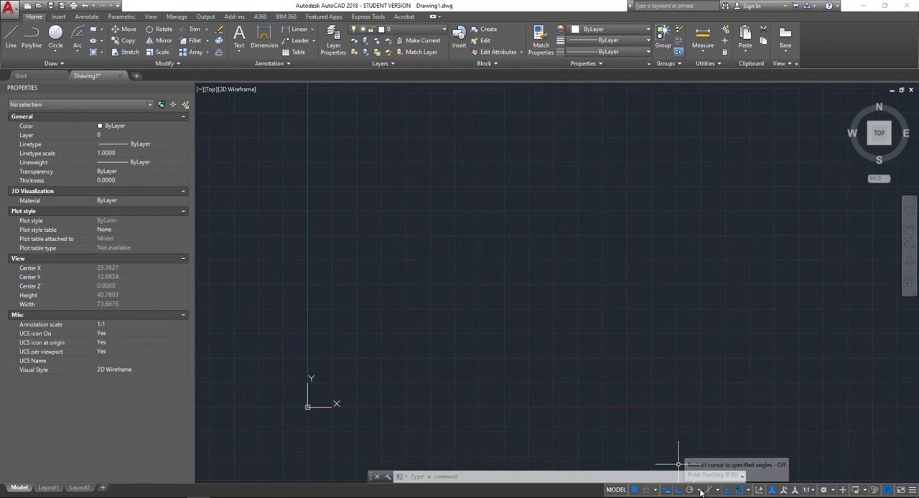
- Turn on polar tracking with 90° angle increments
left_click(697, 490)
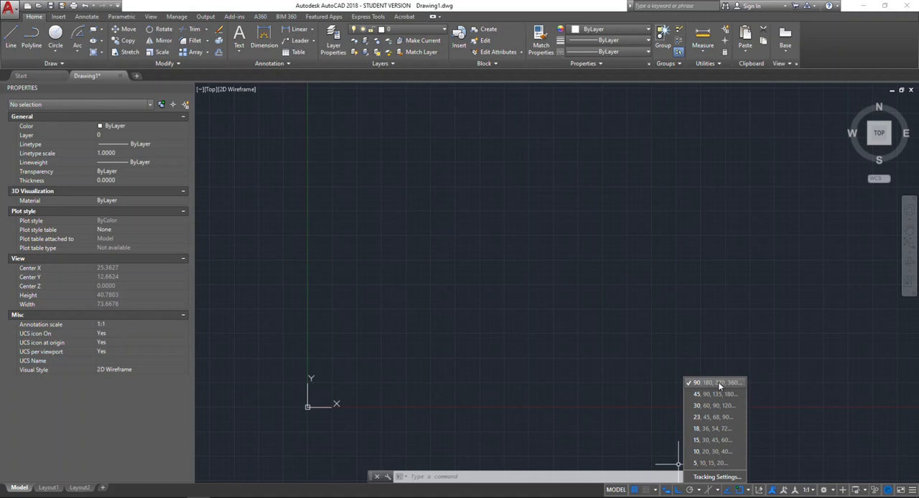
left_click(695, 492)
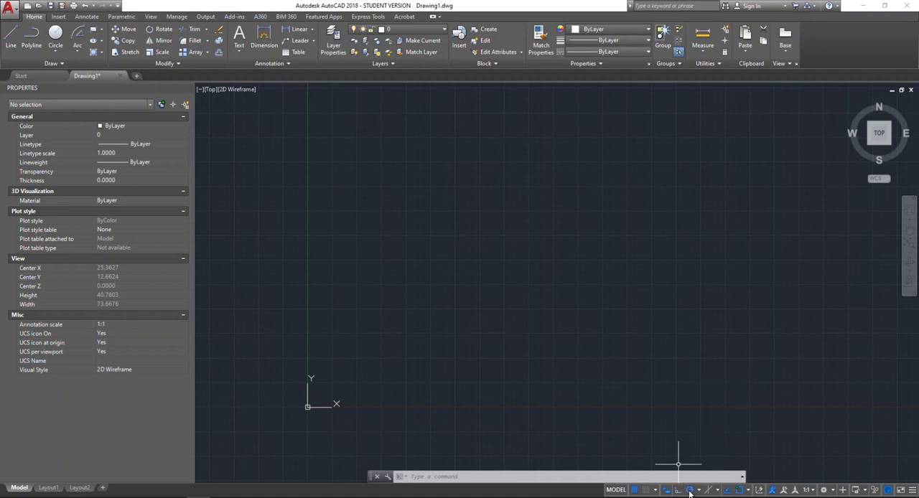
left_click(37, 52)
left_click(428, 290)
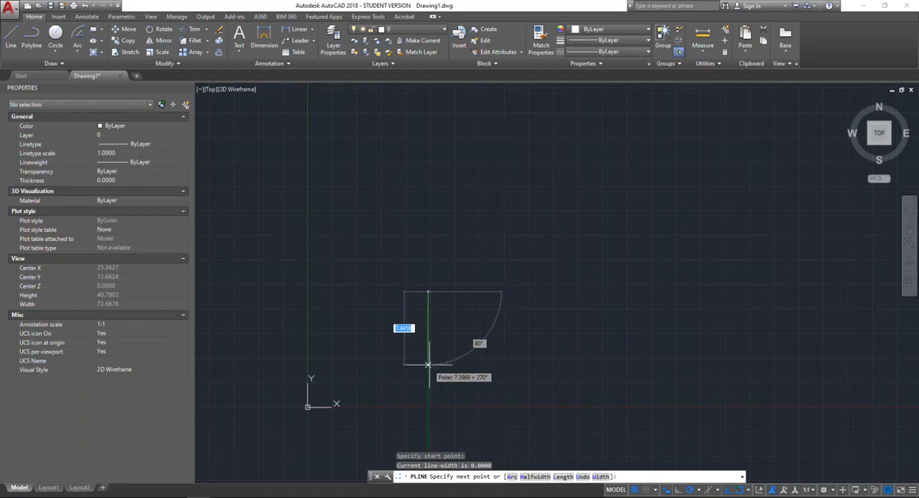
key("Escape")
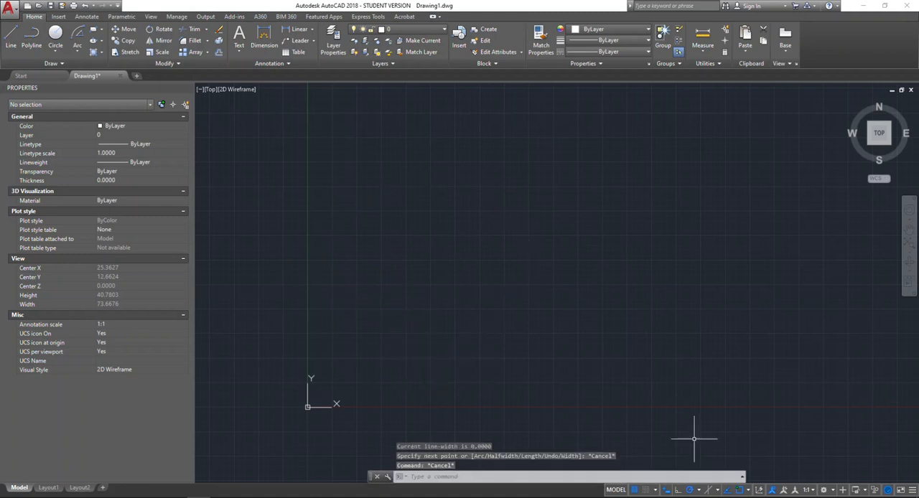
- Set polar tracking to 45° increments and draw a polyline about 21.4 units long with a vertical segment and a 45° segment
left_click(700, 493)
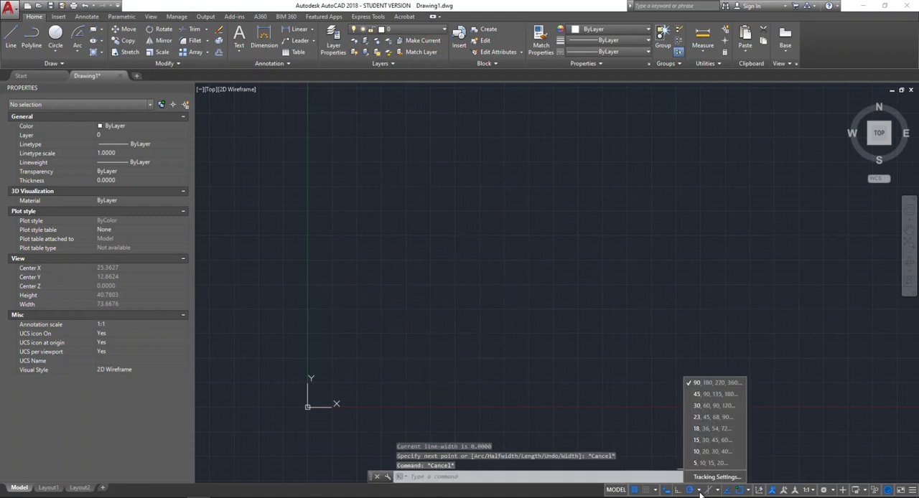
left_click(730, 394)
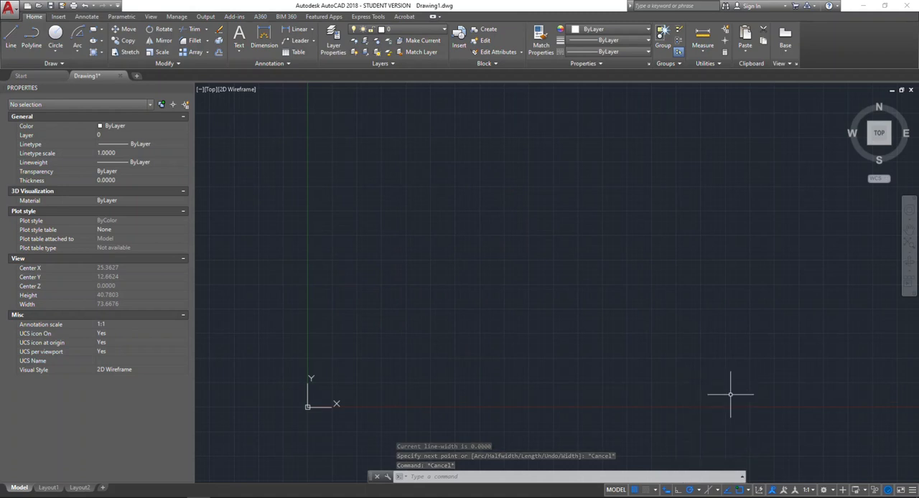
left_click(32, 38)
left_click(475, 308)
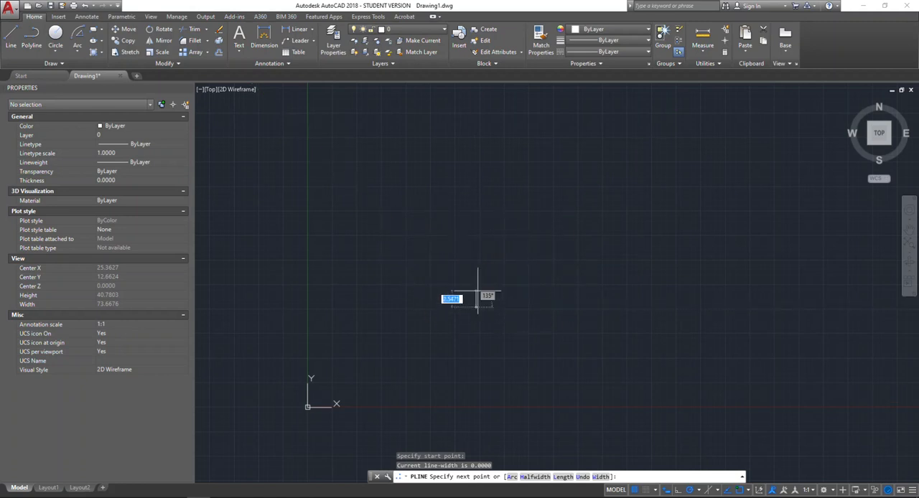
left_click(475, 214)
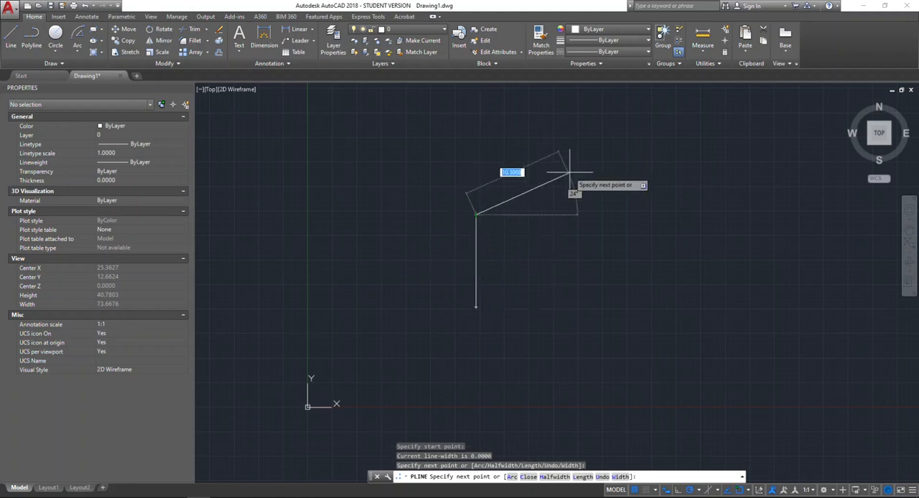
left_click(559, 132)
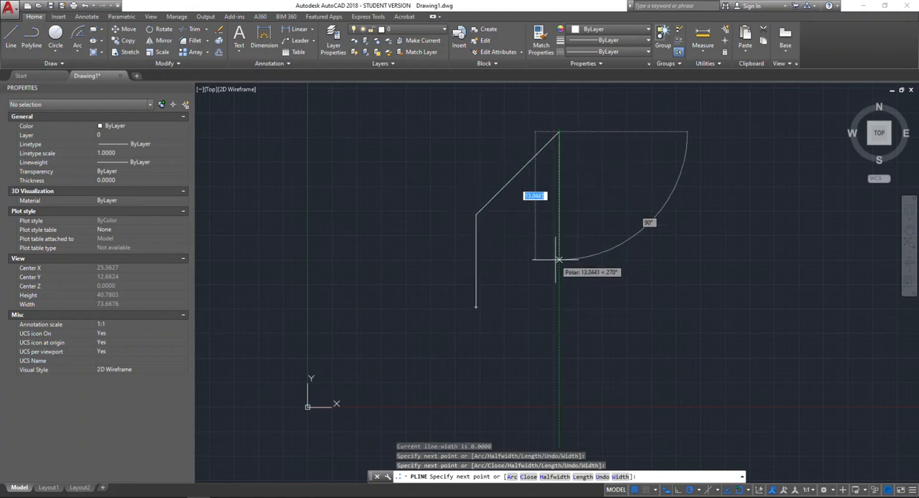
key("Escape")
- Erase the two-segment polyline and set polar tracking to 30° increments
left_click_drag(537, 262, 432, 153)
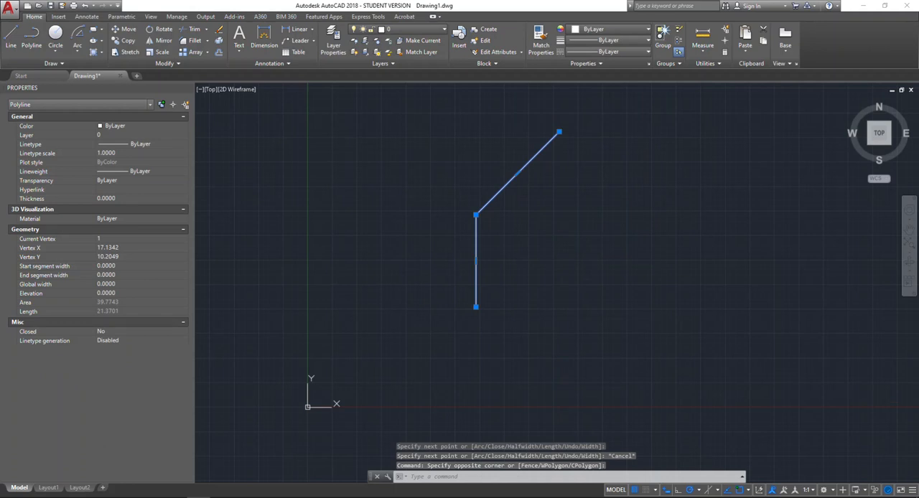
key("Delete")
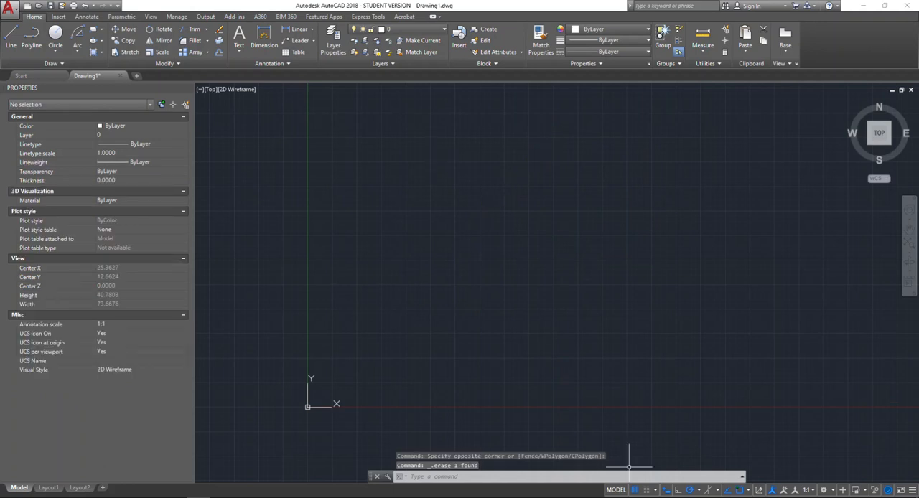
left_click(699, 491)
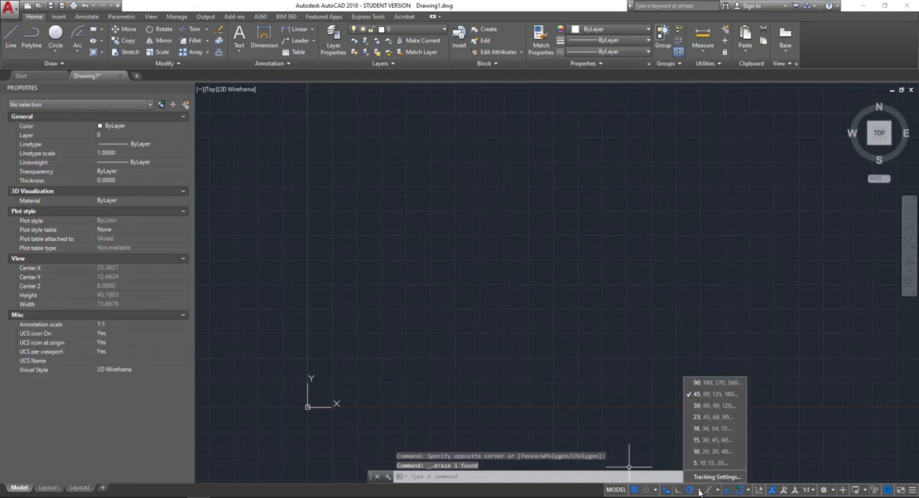
left_click(720, 406)
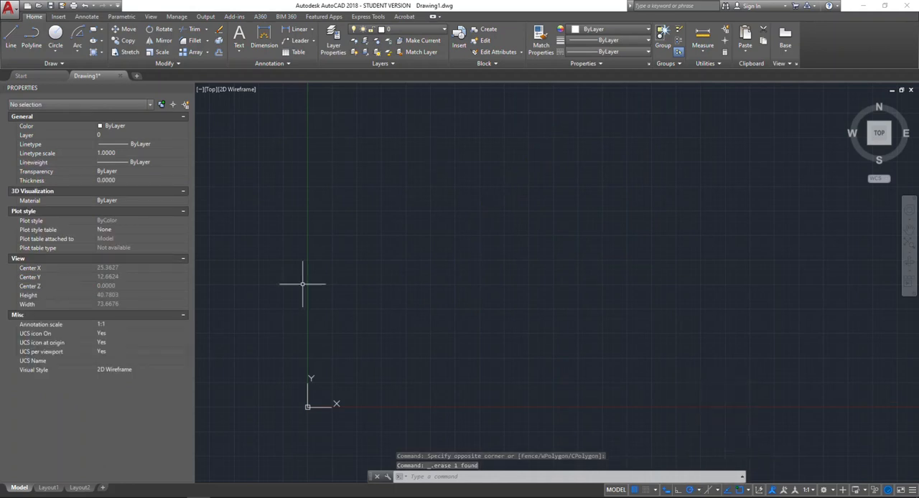
- Draw a test polyline with a horizontal segment about 12.9 long, a 60° segment about 8 long and a short descending segment, and erase it
left_click(31, 39)
left_click(539, 314)
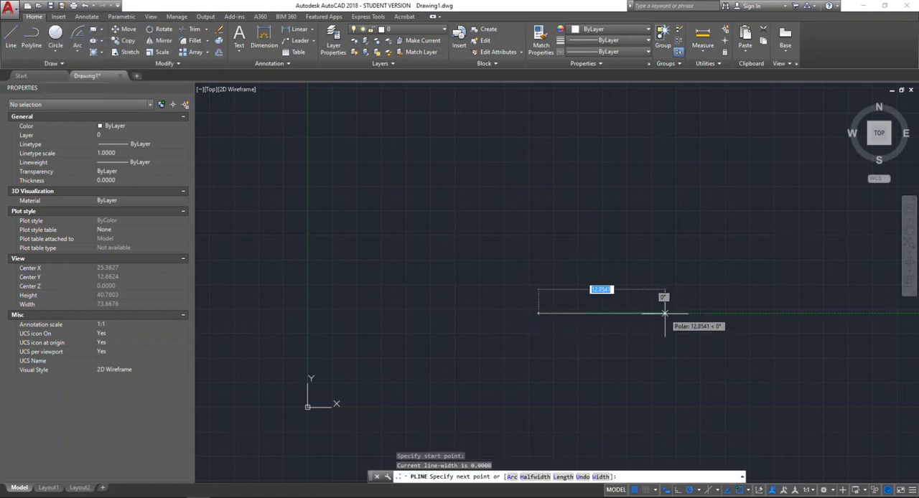
left_click(665, 314)
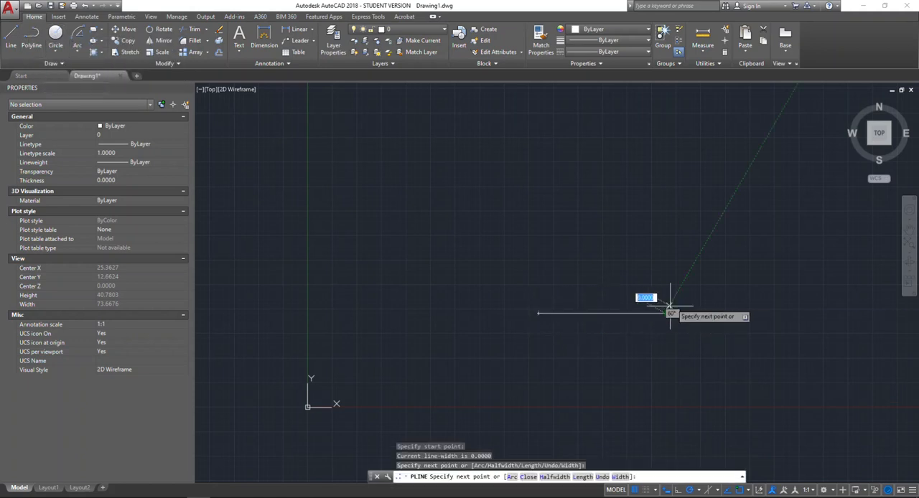
left_click(704, 246)
left_click(740, 265)
key("Escape")
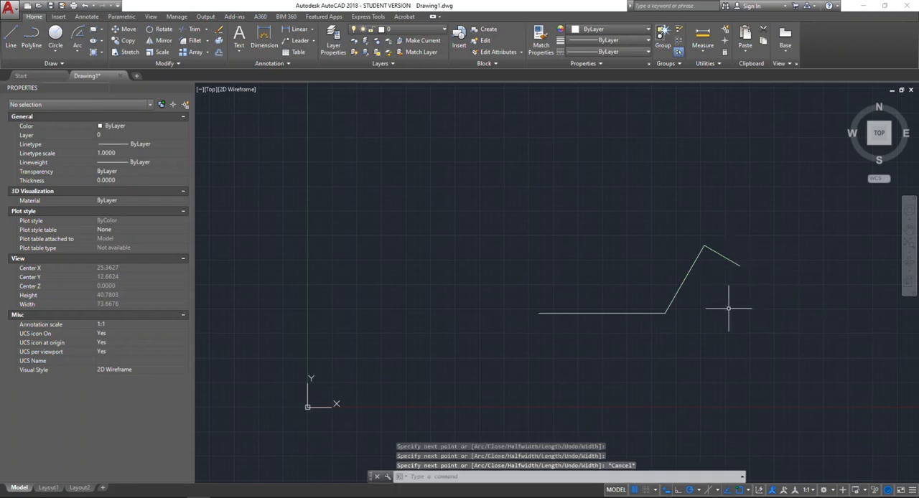
left_click(729, 308)
left_click(678, 220)
key("Delete")
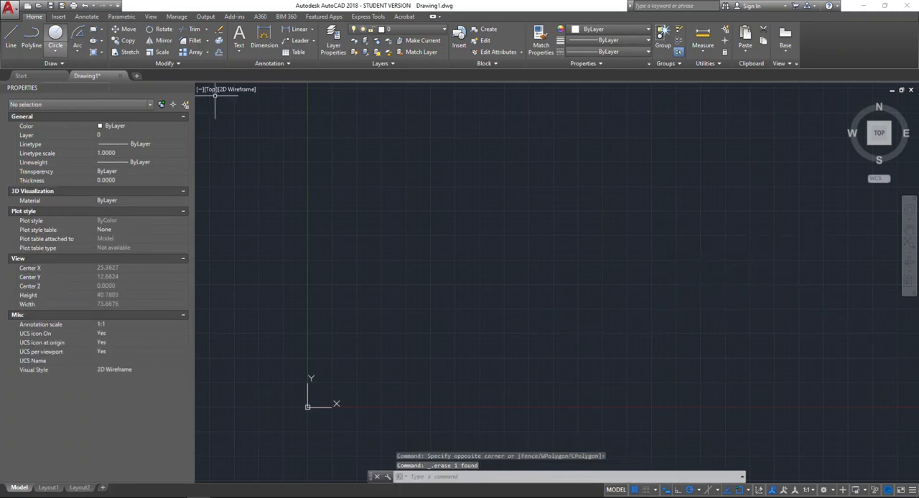
- Draw two polylines meeting at a lower corner, one descending to it at 30° and one rising to the right at 30°
left_click(30, 39)
left_click(451, 254)
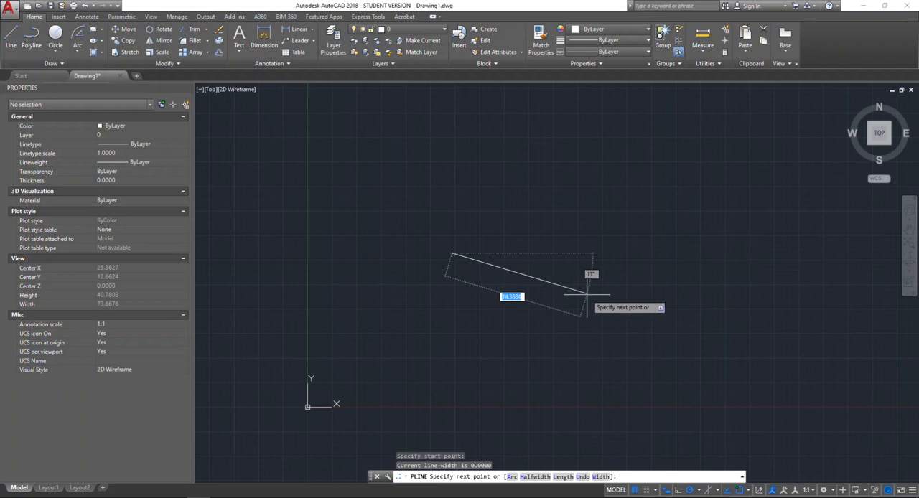
left_click(584, 328)
key("Return")
key("Return")
left_click(578, 325)
left_click(674, 270)
key("Return")
key("Return")
- Draw a vertical polyline about 13.3 units long upward from the corner where the two sloping lines meet
left_click(578, 326)
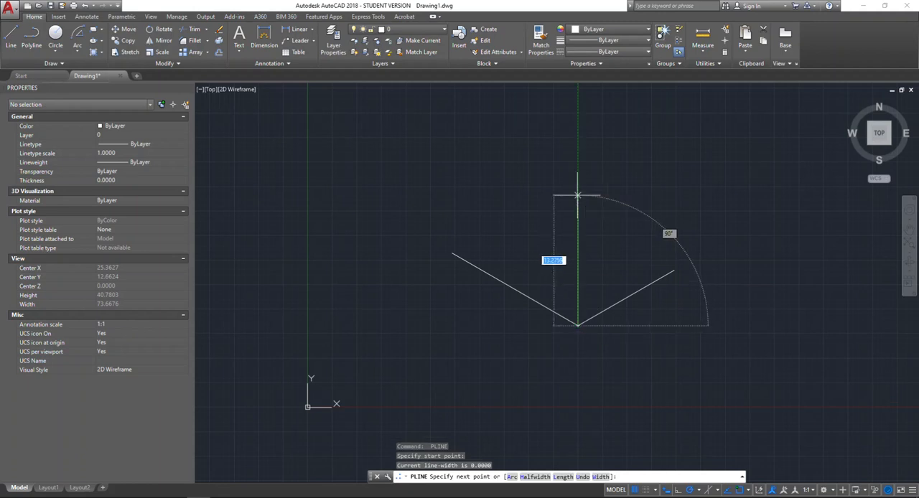
left_click(578, 196)
key("Return")
- Copy both sloping lines from the lower corner to the upper end of the vertical line
left_click(644, 344)
left_click(610, 262)
left_click(554, 330)
left_click(535, 273)
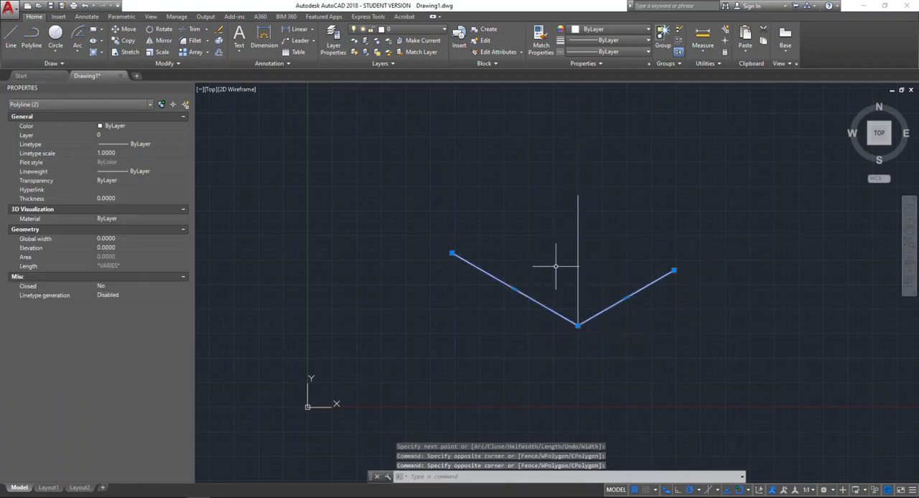
key("Return")
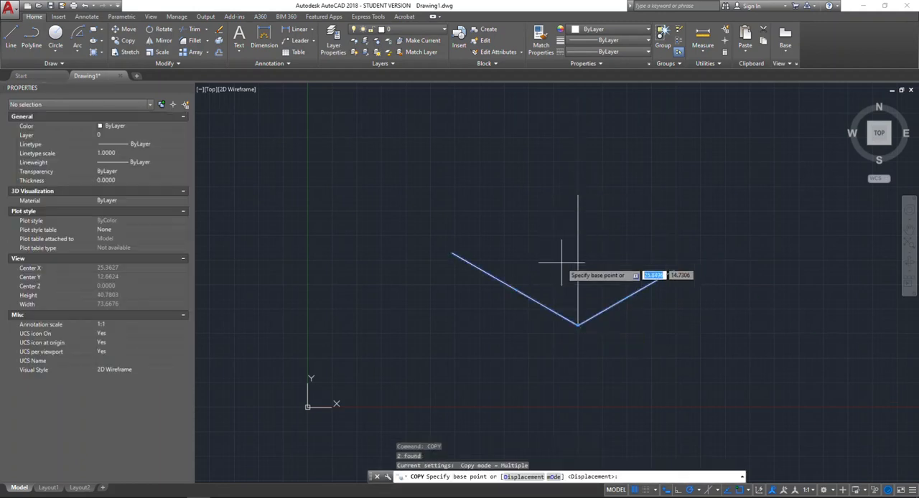
left_click(578, 325)
left_click(580, 198)
key("Return")
- Copy the lower right sloping edge from the bottom corner to the outer end of the upper left edge
left_click(606, 126)
left_click(583, 128)
middle_click_drag(571, 174, 571, 206)
left_click(646, 316)
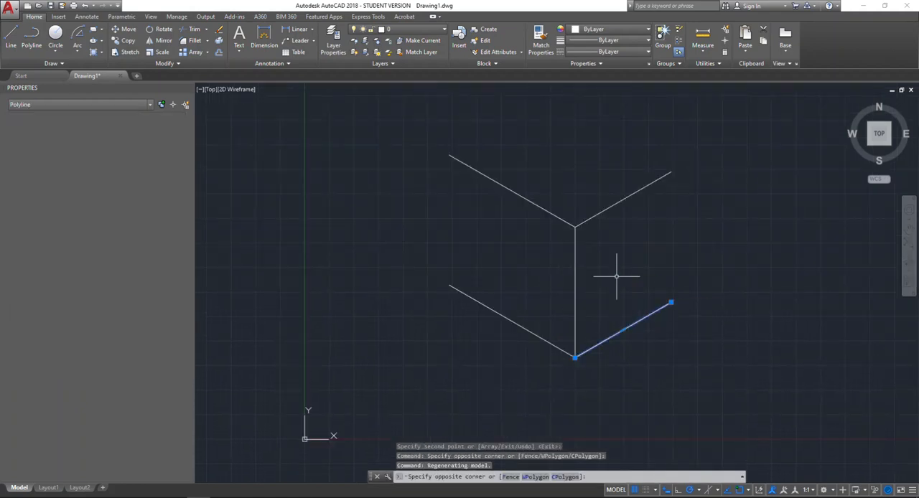
key("Return")
left_click(575, 357)
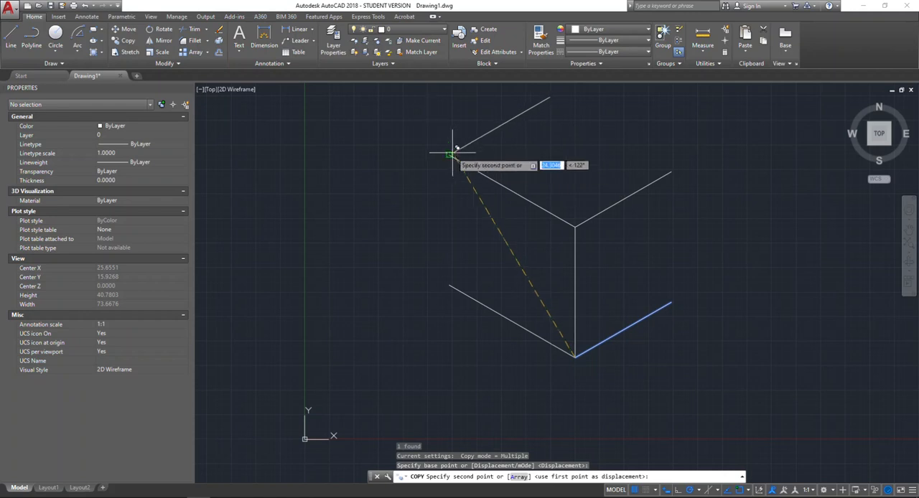
left_click(450, 154)
key("Return")
- Draw a polyline from the box's back top corner to its right top corner and down to the lower right corner
middle_click_drag(584, 154, 557, 191)
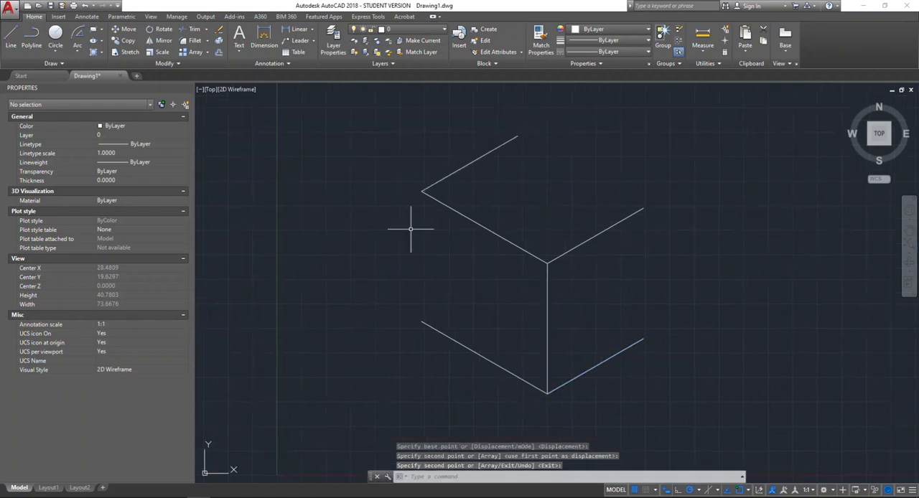
type("l")
key("Return")
left_click(517, 137)
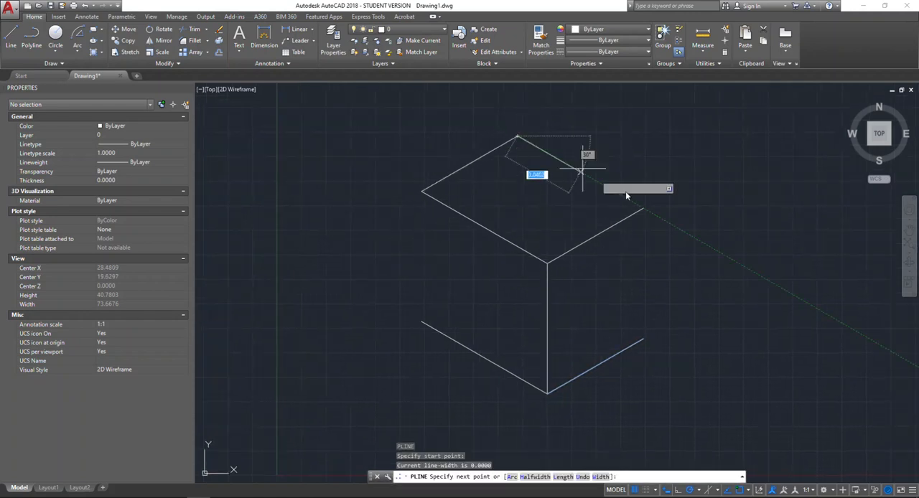
left_click(644, 209)
left_click(644, 339)
key("Return")
key("Return")
- Close the left side of the isometric box with a vertical polyline between its upper and lower left corners
left_click(422, 192)
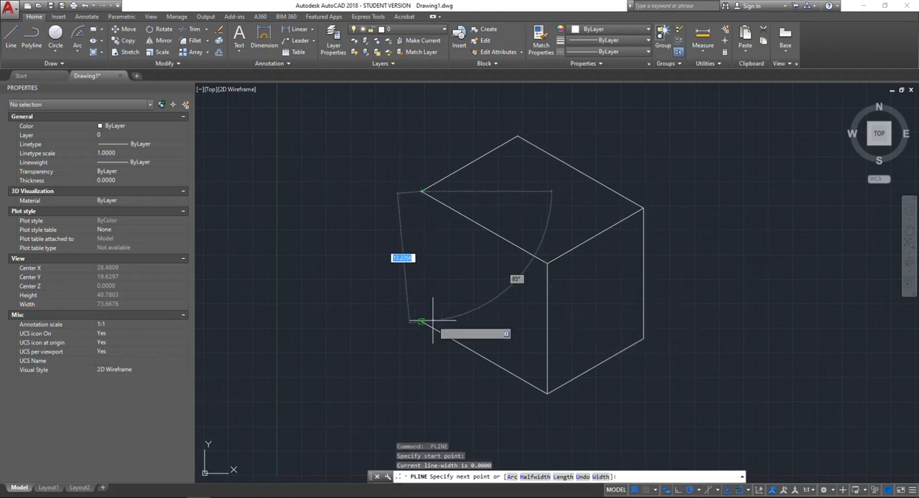
left_click(422, 323)
key("Return")
scroll(632, 240, "down", 2)
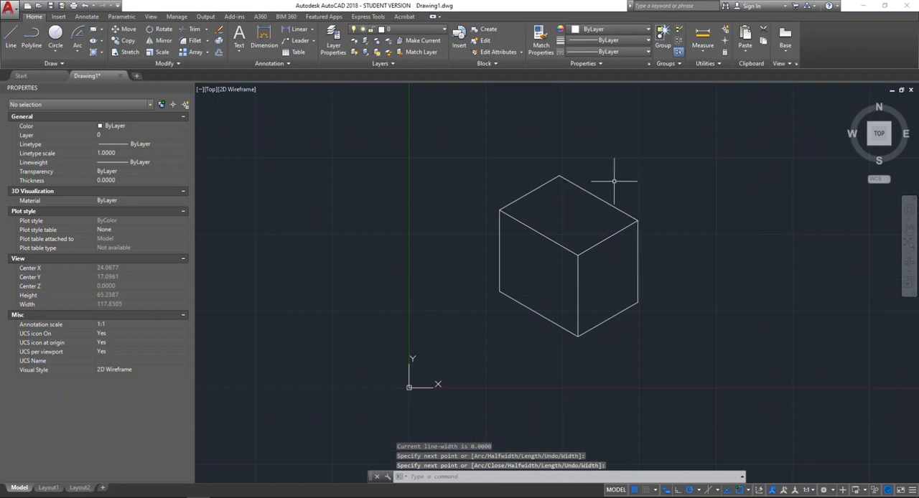
middle_click_drag(687, 261, 621, 281)
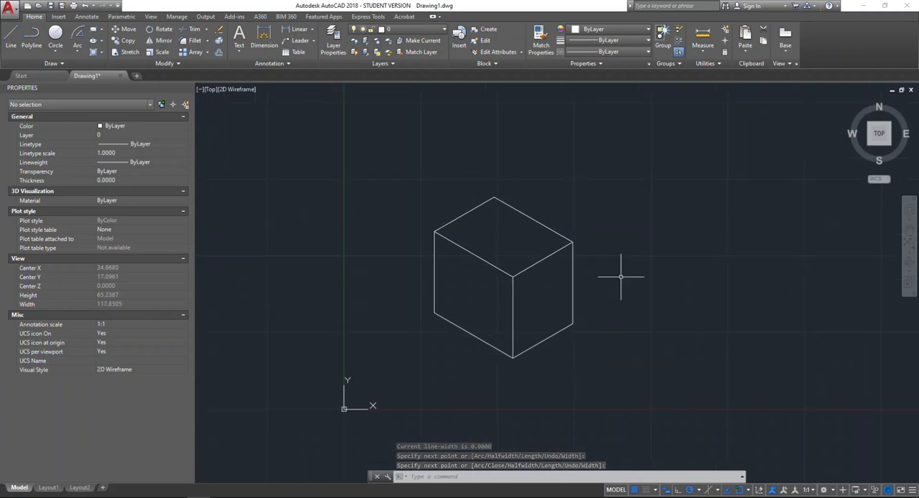
left_click(700, 492)
left_click(715, 394)
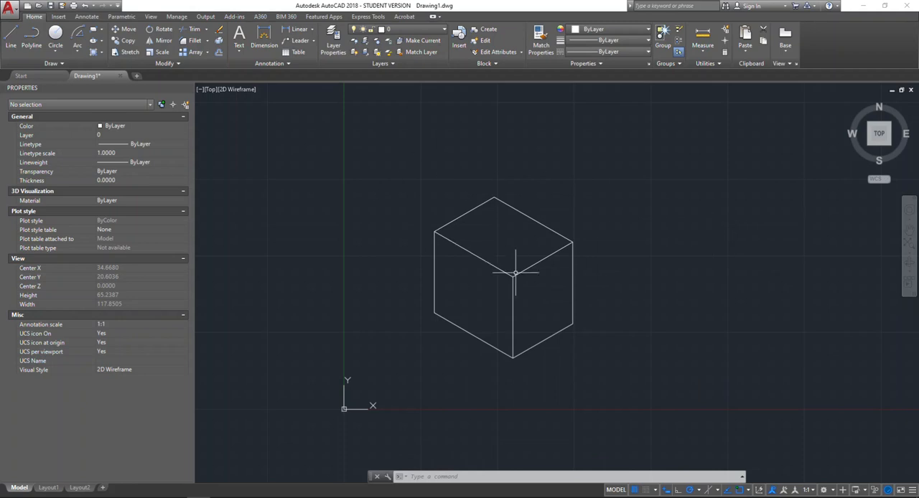
middle_click_drag(629, 267, 586, 300)
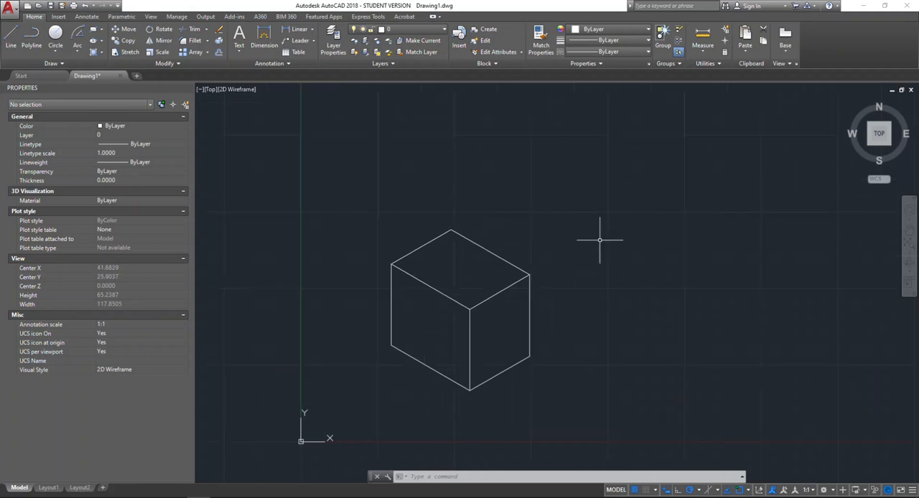
- Set polar tracking to 45° increments and start a polyline right of the box with a 1-unit segment straight up
left_click(700, 490)
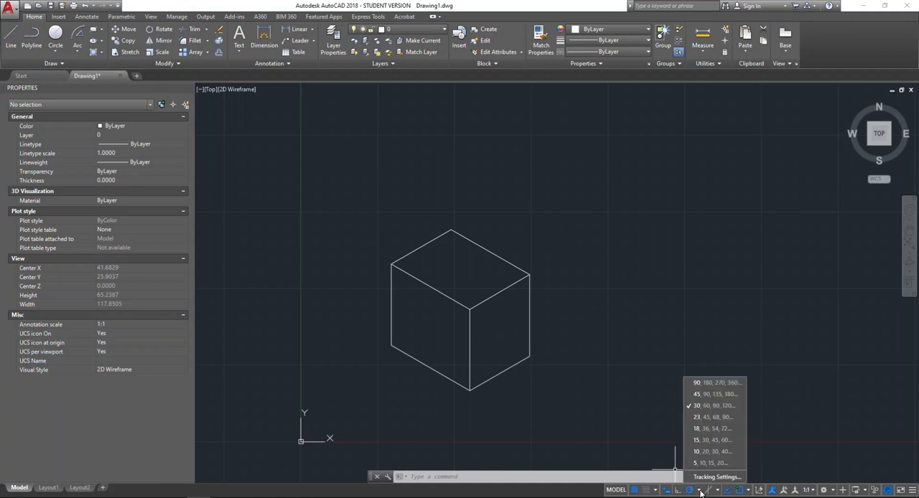
left_click(718, 394)
left_click(31, 39)
left_click(624, 297)
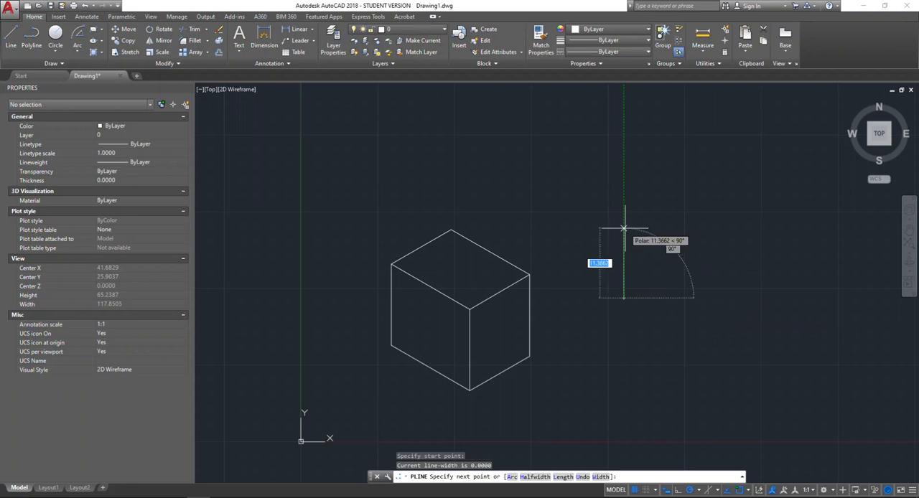
type("1")
key("Return")
- Complete the polyline as a parallelogram with a 1-unit segment at 45°, a 1-unit segment straight down, and a closing segment to the start point
scroll(636, 291, "up", 10)
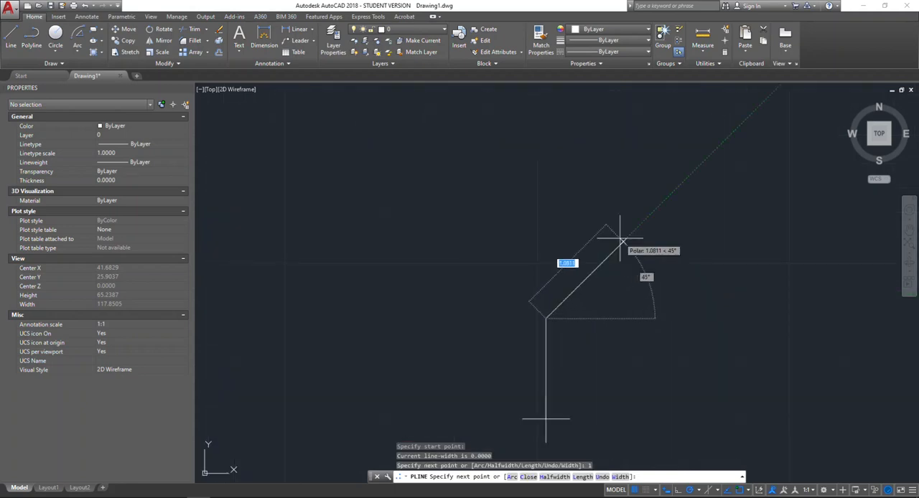
type("1")
key("Return")
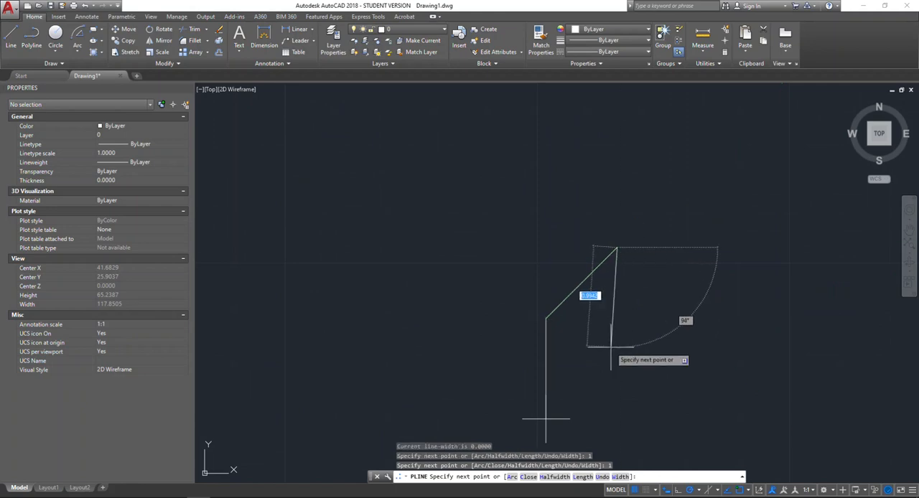
type("1")
key("Return")
middle_click_drag(622, 399, 628, 317)
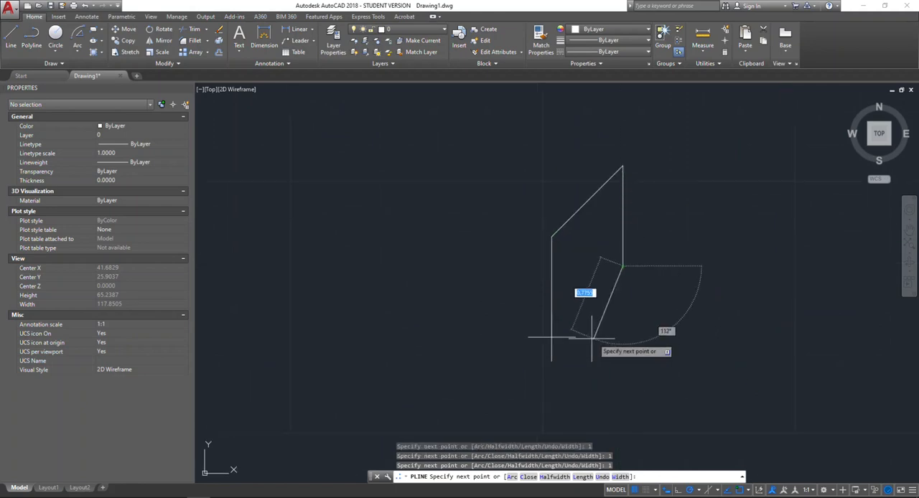
left_click(551, 338)
key("Return")
middle_click_drag(643, 215, 642, 228)
- Draw two crossing polylines that join the midpoints of the parallelogram's opposite edges
type("P")
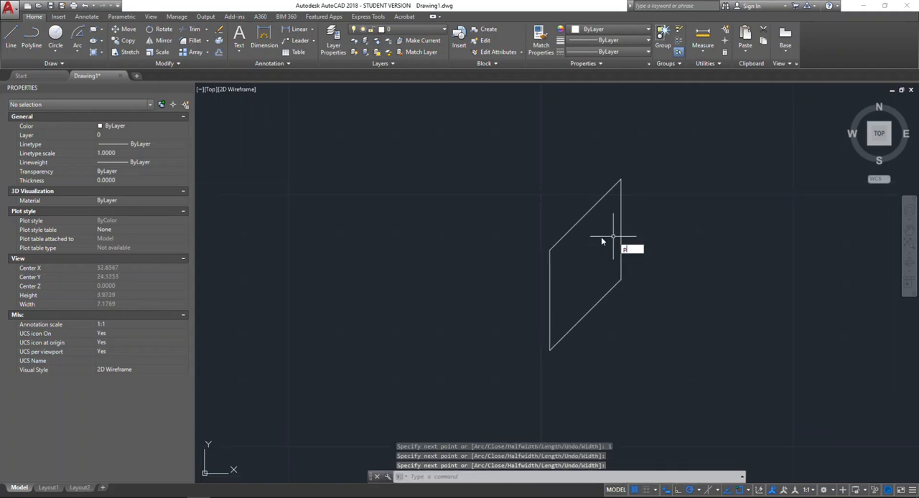
type("L")
key("Return")
left_click(585, 215)
key("Return")
key("Return")
left_click(550, 300)
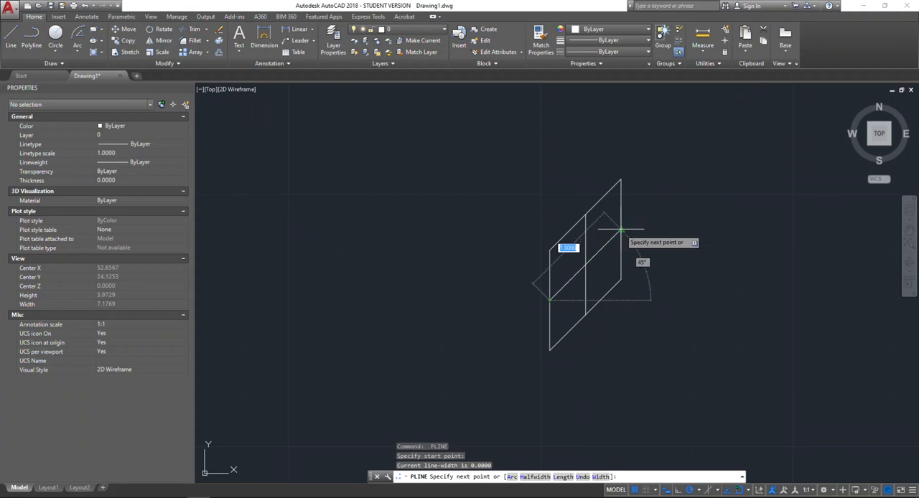
left_click(621, 229)
middle_click_drag(596, 199, 577, 217)
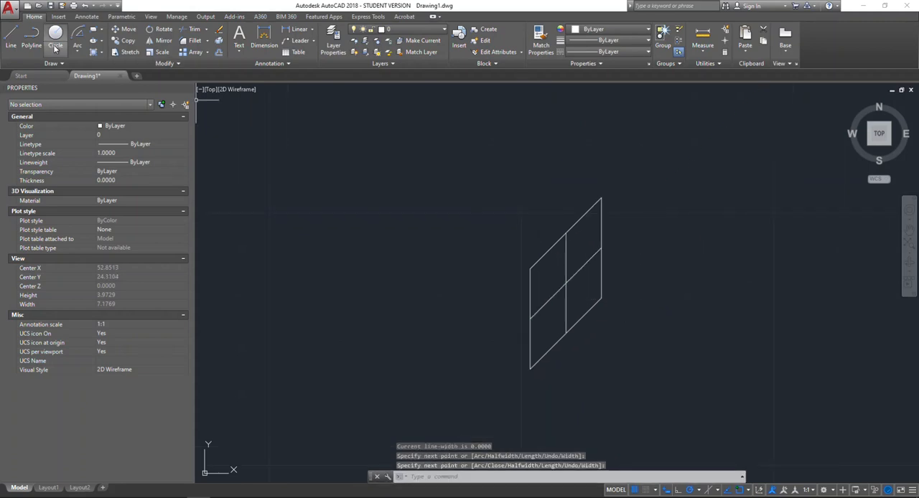
- Draw a Start, End, Direction arc from the upper edge's midpoint to the right edge's midpoint, directed toward the parallelogram's upper right corner
left_click(77, 53)
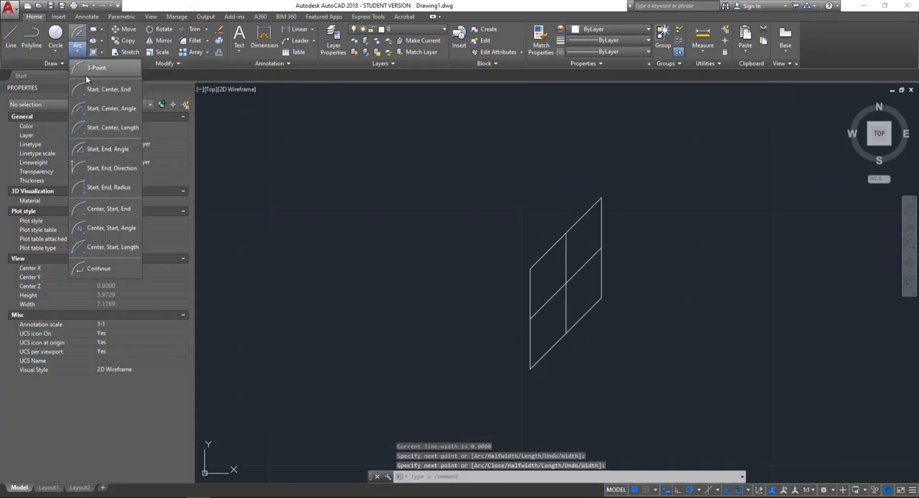
left_click(122, 170)
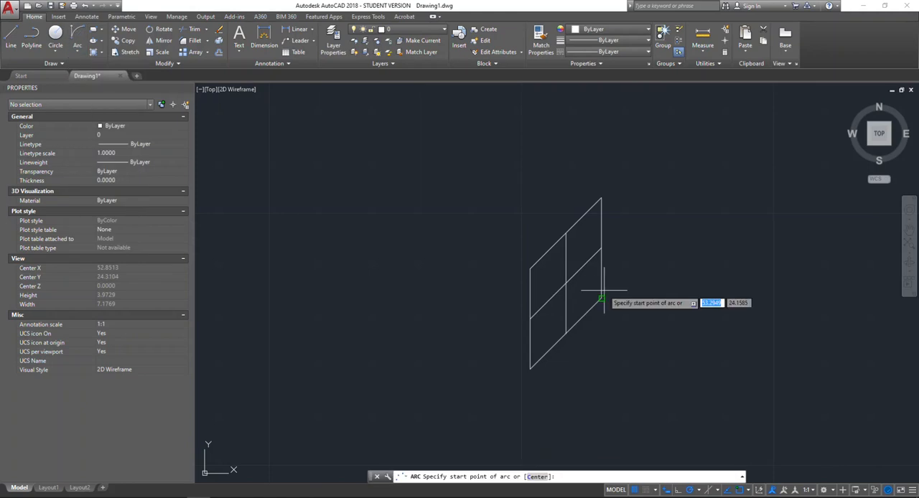
left_click(567, 234)
left_click(602, 248)
left_click(602, 199)
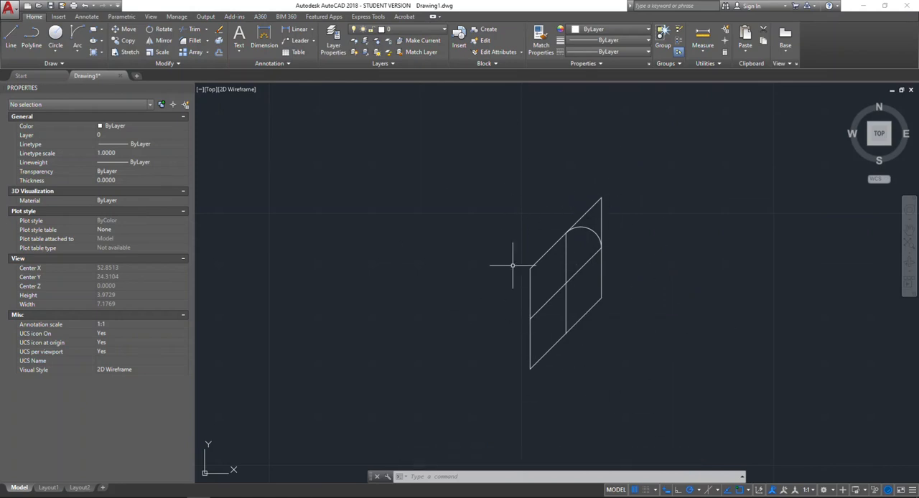
- Draw a Start, End, Direction arc from the upper edge's midpoint to the left edge's midpoint, directed toward the parallelogram's upper left corner
left_click(76, 53)
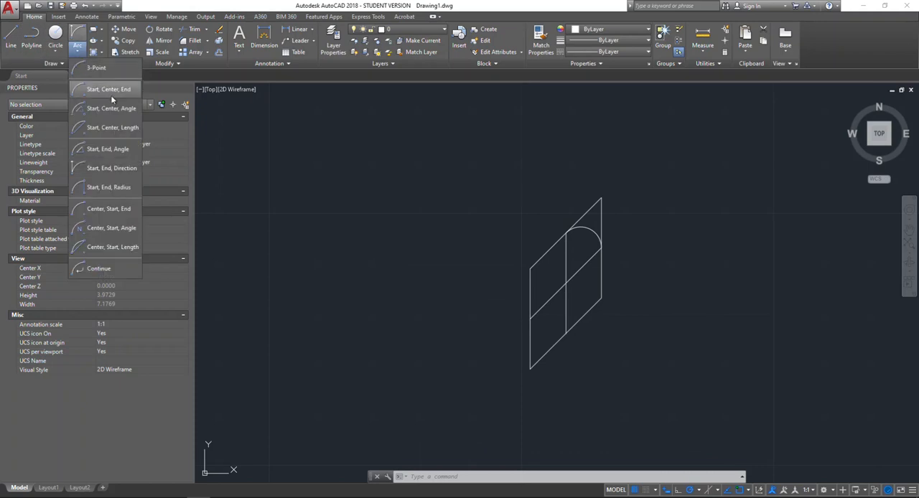
left_click(124, 166)
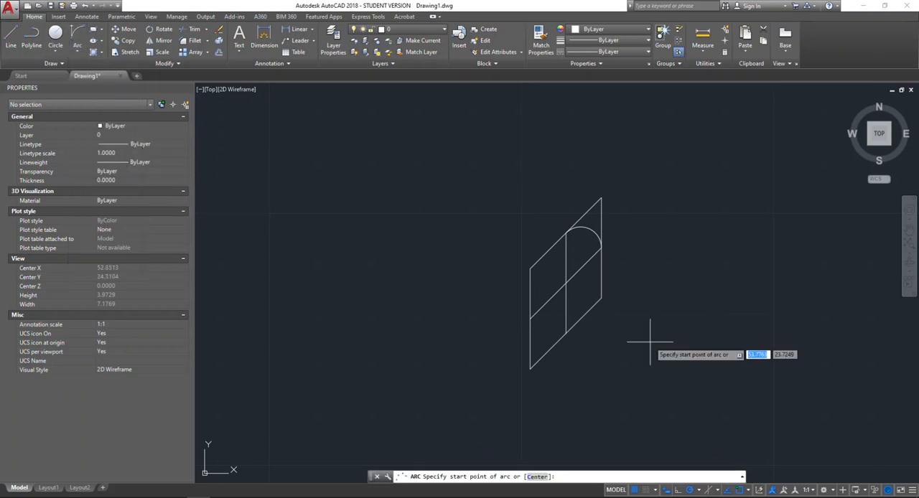
left_click(566, 232)
left_click(529, 318)
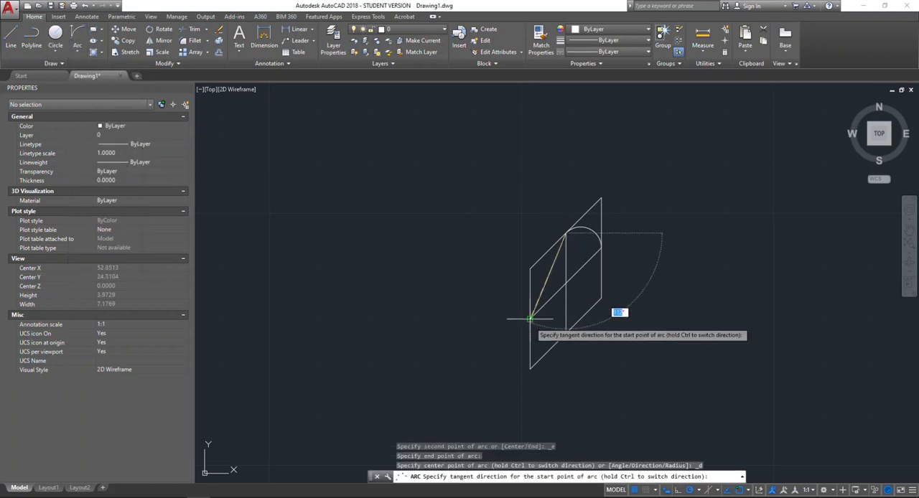
left_click(530, 268)
key("Return")
left_click(606, 243)
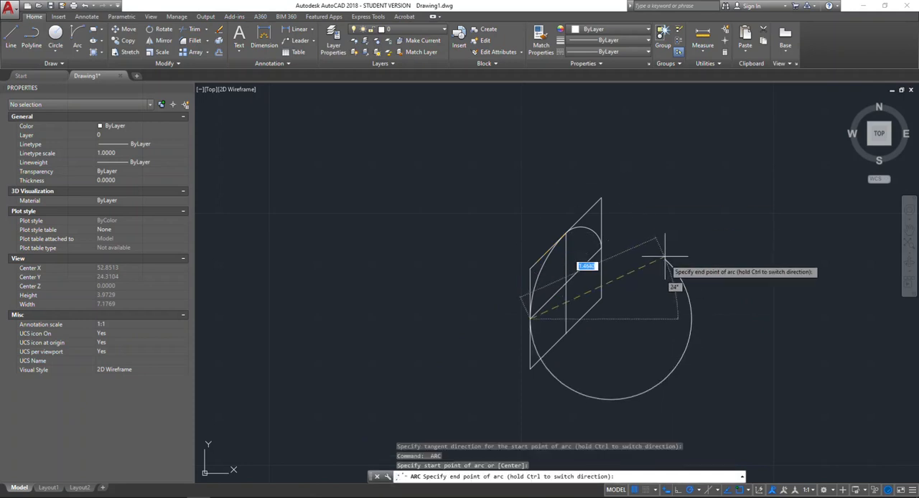
key("Escape")
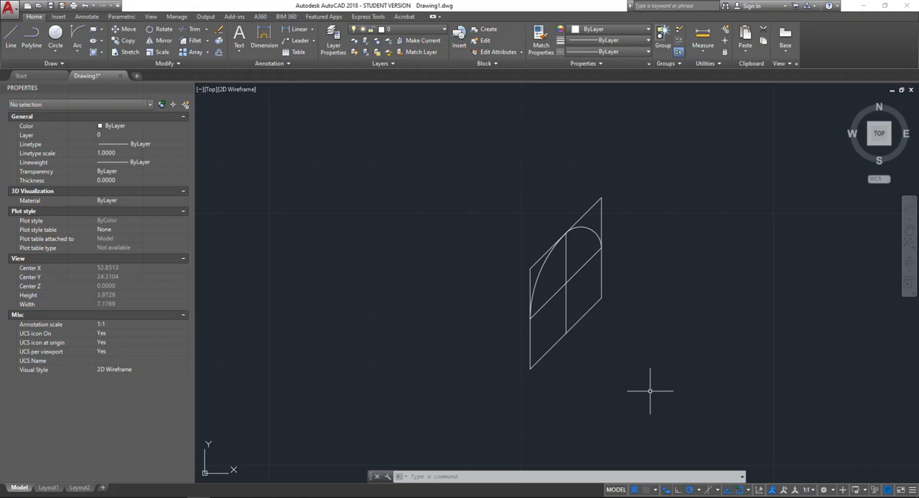
- Erase the whole parallelogram together with its midlines and both arcs
left_click(681, 398)
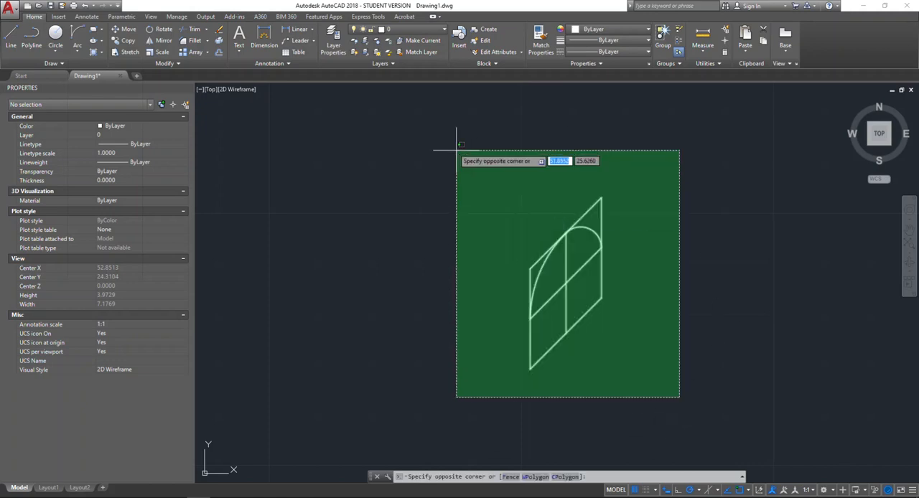
left_click(453, 147)
key("Delete")
- Turn on isometric drafting with the Isoplane Right orientation for working on the box's right face
middle_click_drag(437, 290, 632, 273)
scroll(632, 273, "down", 8)
mouse_move(508, 336)
middle_mouse_down()
mouse_move(724, 236)
mouse_move(704, 322)
middle_mouse_up()
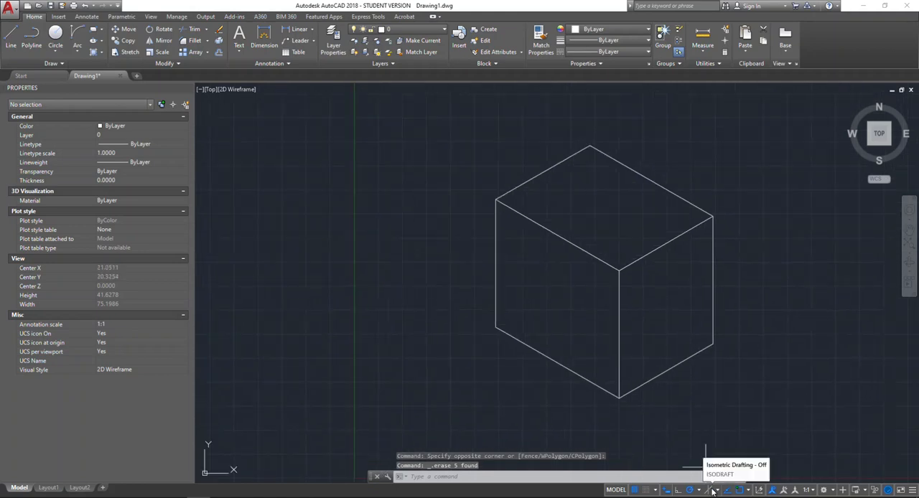
left_click(720, 491)
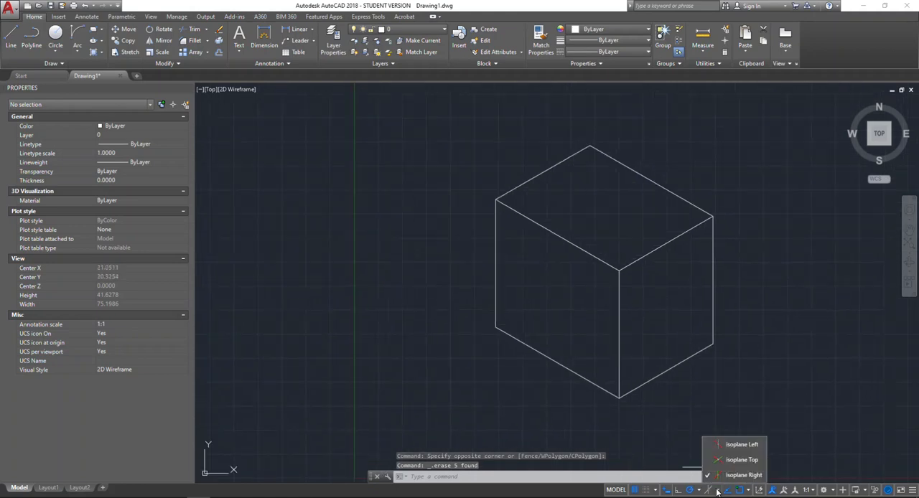
left_click(754, 475)
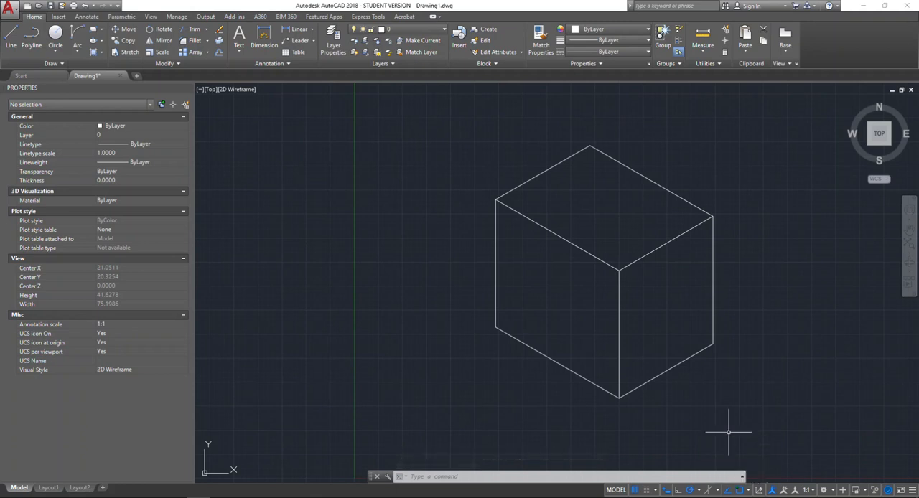
left_click(708, 490)
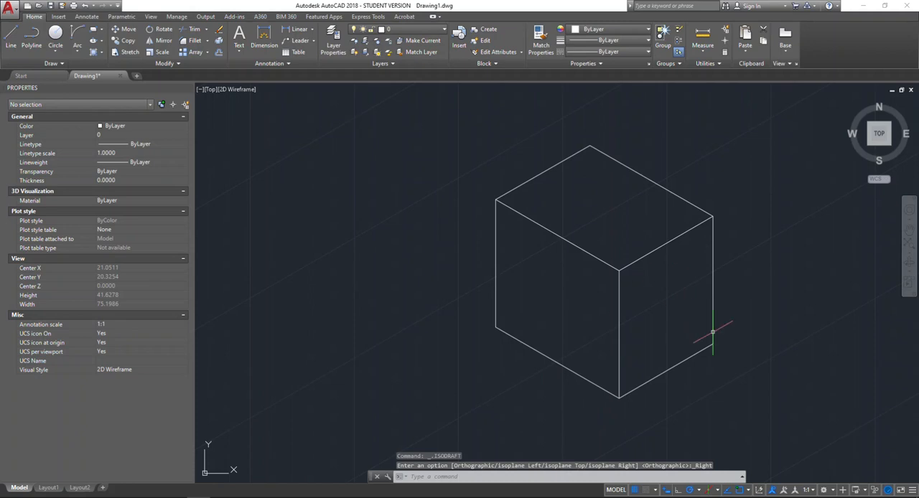
- Draw an isocircle with the Ellipse command, placed freehand near the middle of the box's right face and kept inside its edges
type("eli")
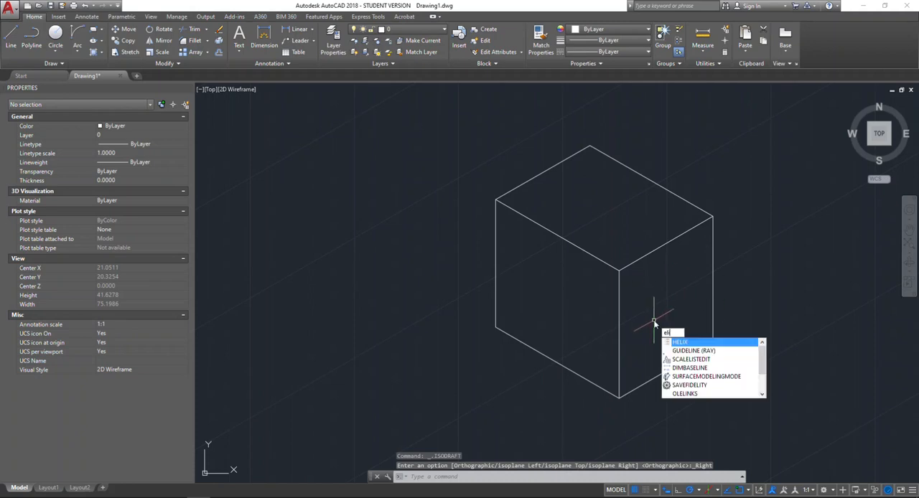
type("p")
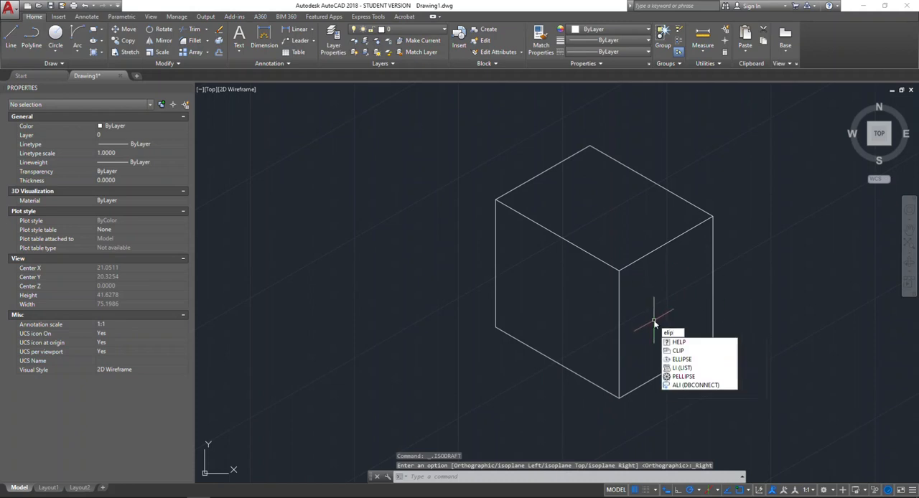
key("BackSpace")
key("BackSpace")
type("l")
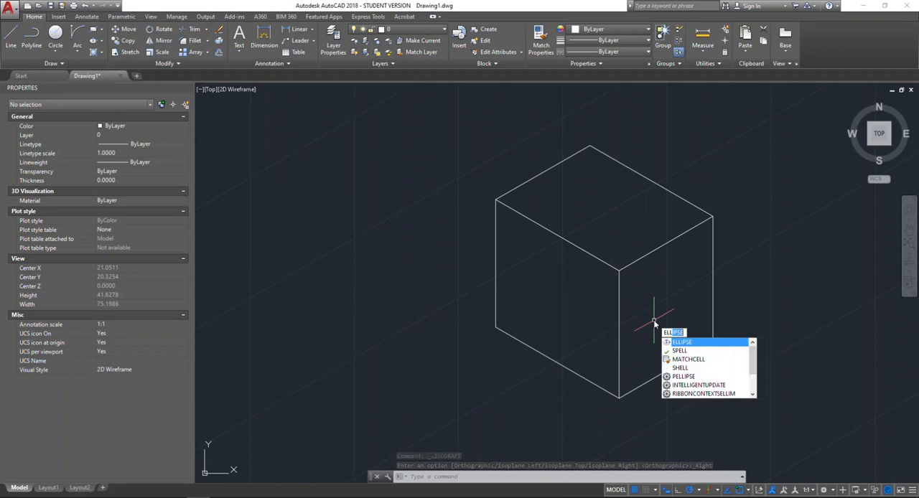
key("Return")
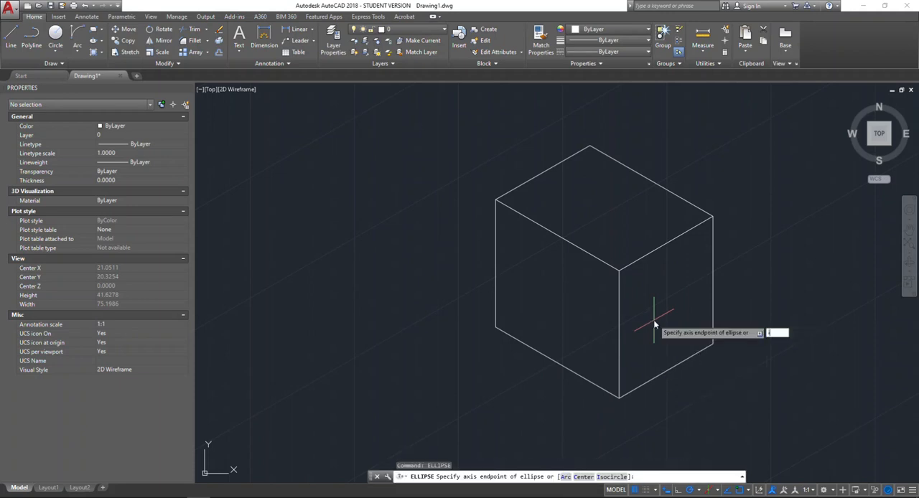
type("i")
key("Return")
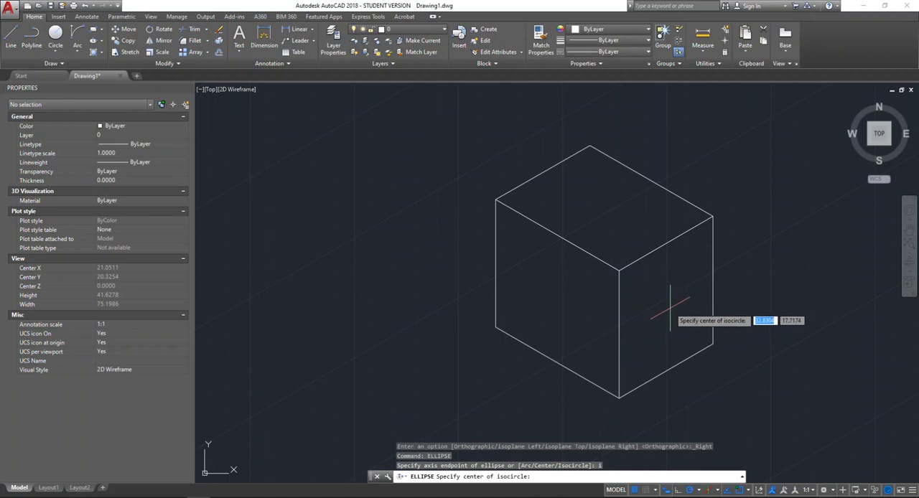
left_click(669, 310)
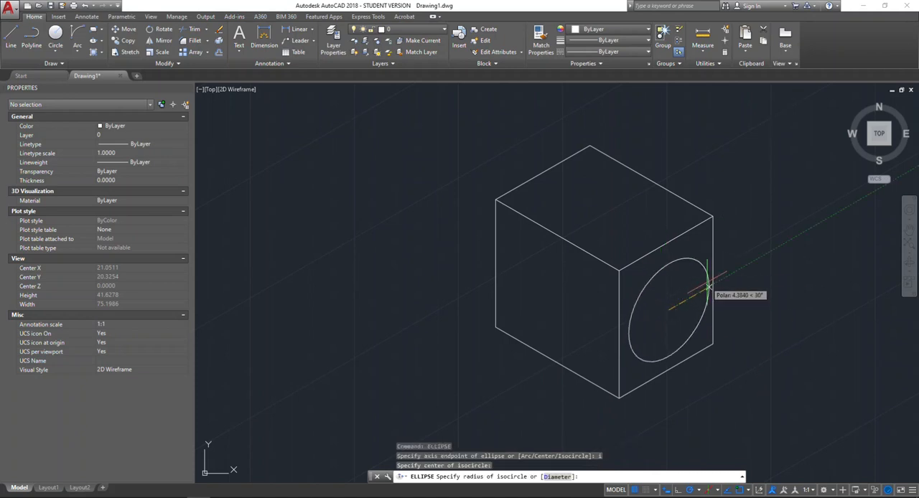
left_click(700, 282)
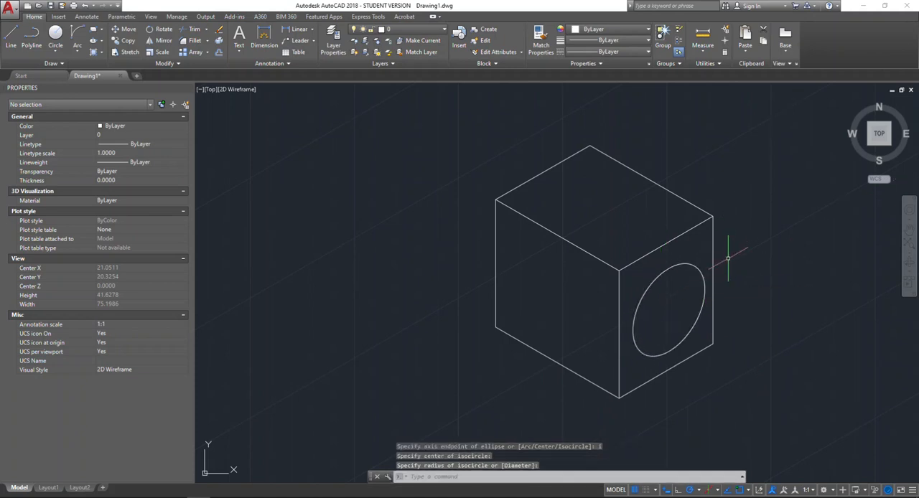
- Draw two crossing polylines that join the midpoints of opposite edges on the box's right face
type("pl")
key("Return")
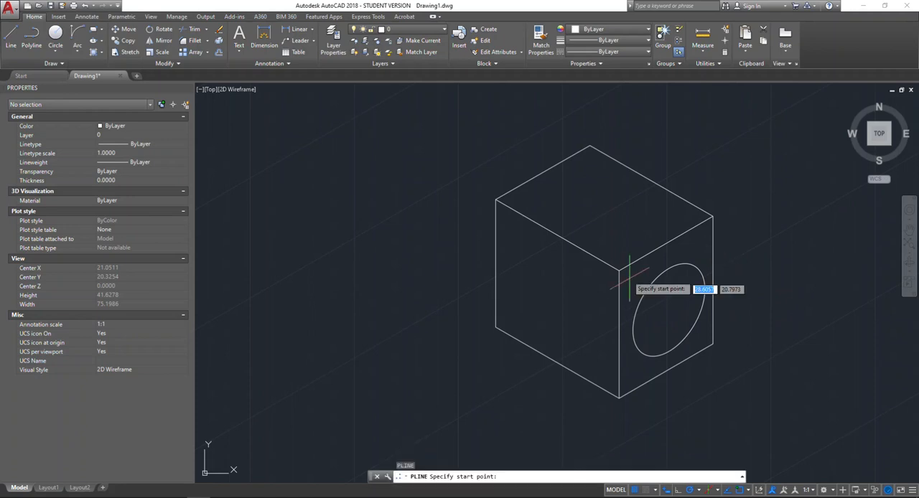
left_click(667, 243)
key("Escape")
key("Return")
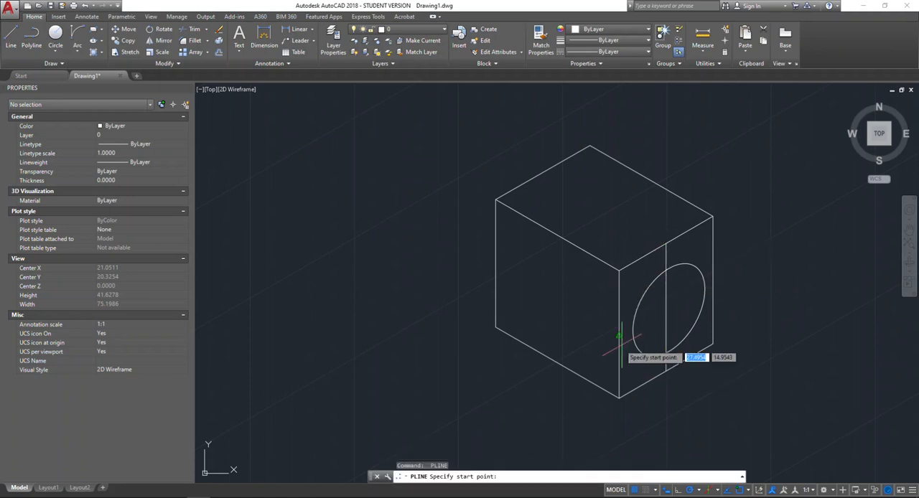
left_click(619, 334)
left_click(712, 281)
key("Return")
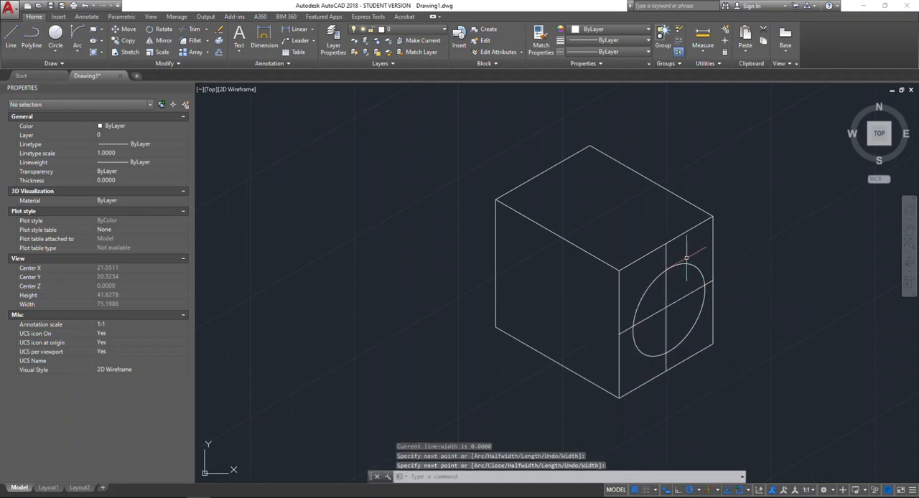
- Erase the freehand isocircle from the box's right face
left_click(688, 262)
left_click(686, 269)
key("Delete")
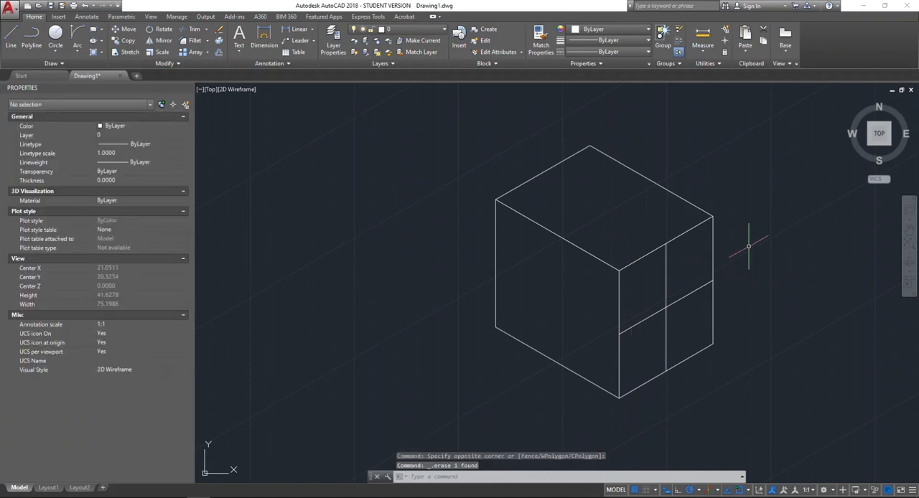
- Draw an isocircle centred on the crossing of the right face's midlines, with its radius reaching the midpoint of the face's right edge
type("elli")
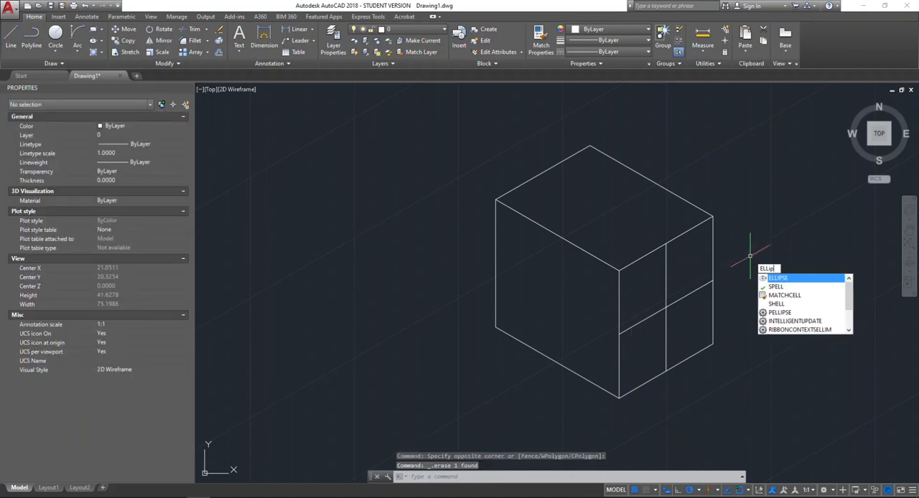
key("Return")
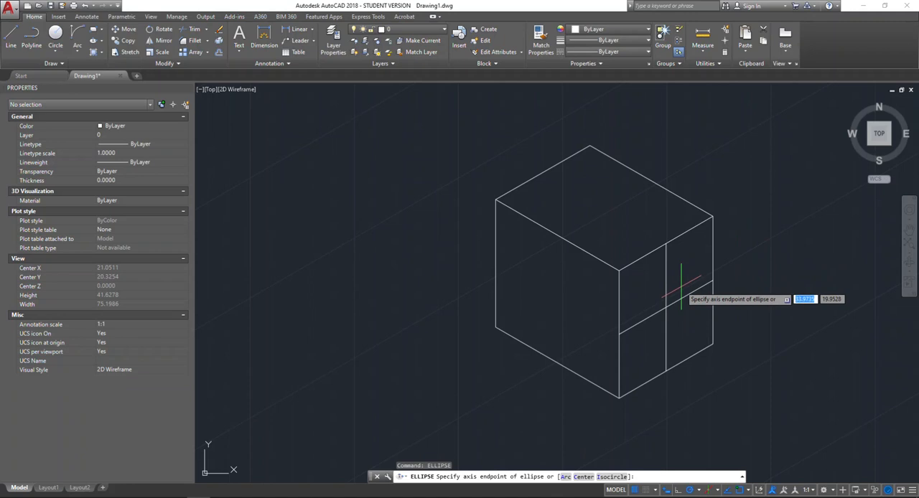
key("Return")
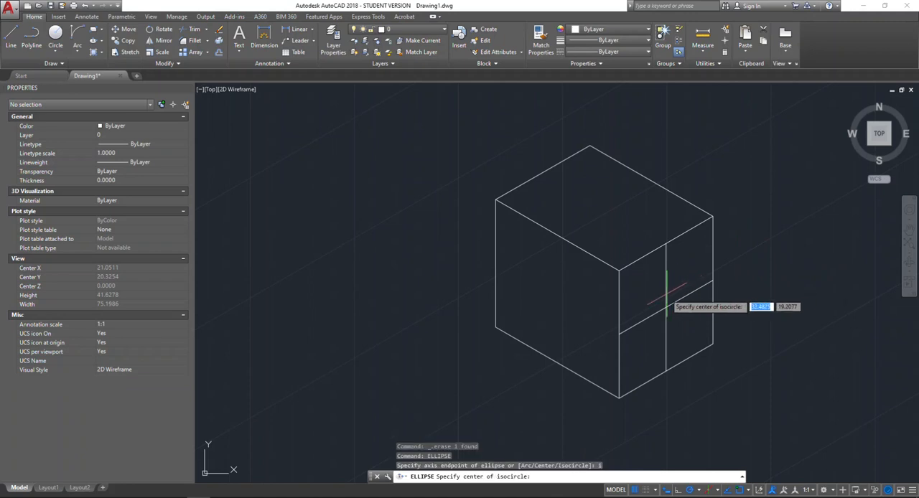
left_click(665, 310)
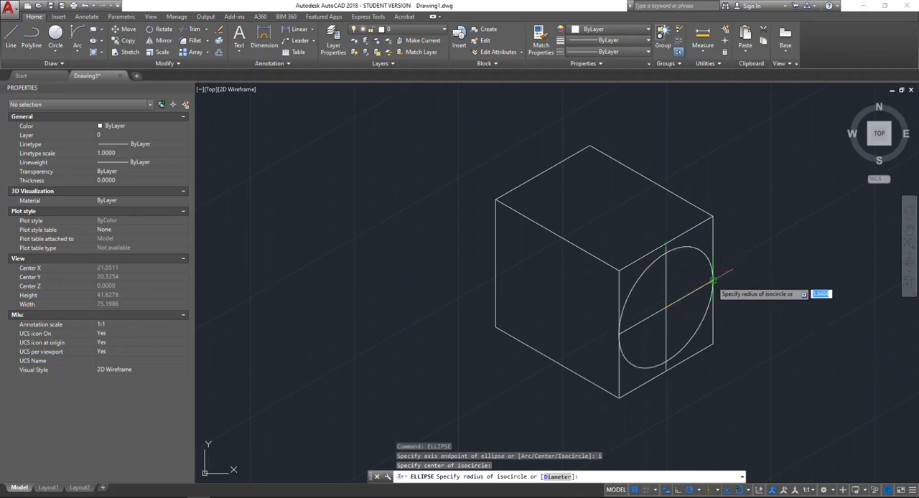
left_click(655, 281)
scroll(712, 327, "up", 2)
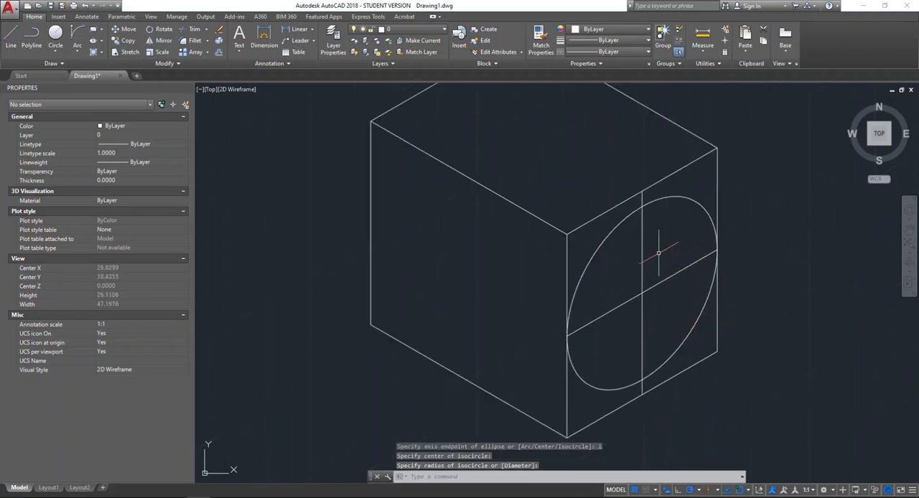
left_click(694, 350)
left_click(704, 332)
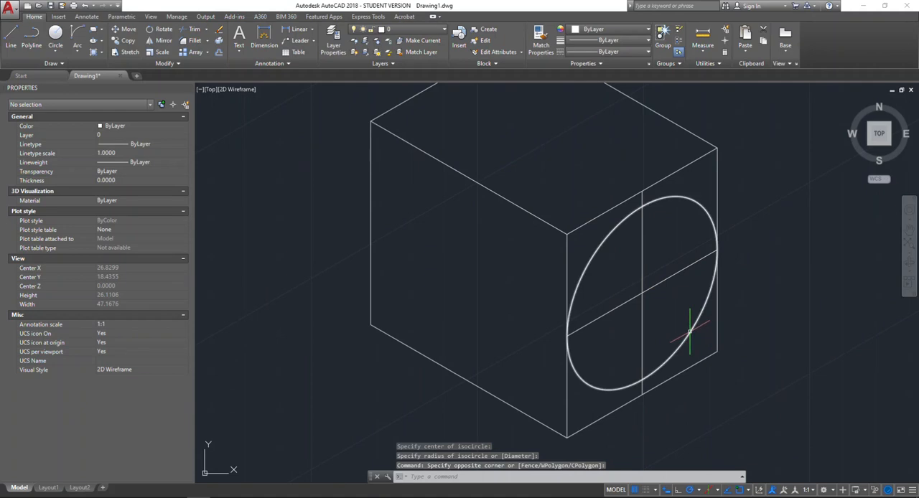
- Switch the isometric drafting plane to Isoplane Left and draw an isocircle freehand near the middle of the box's left face, kept inside its edges
scroll(689, 331, "down", 2)
left_click(716, 491)
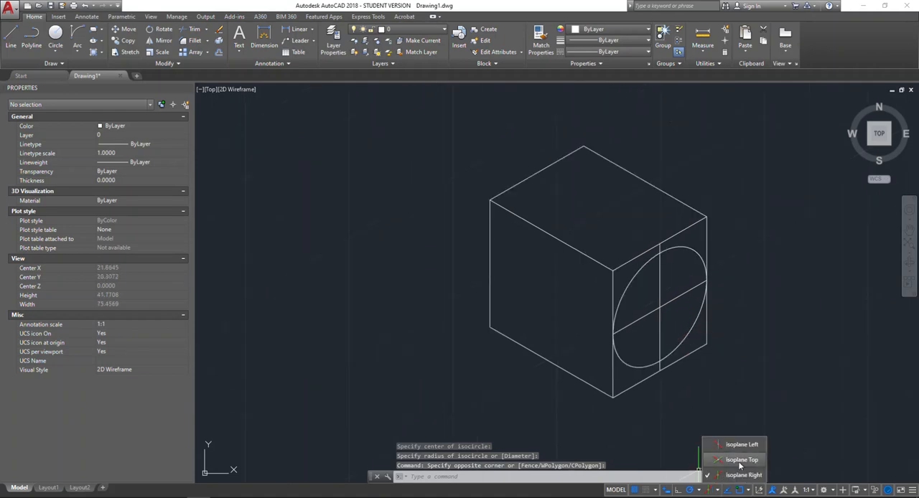
left_click(740, 443)
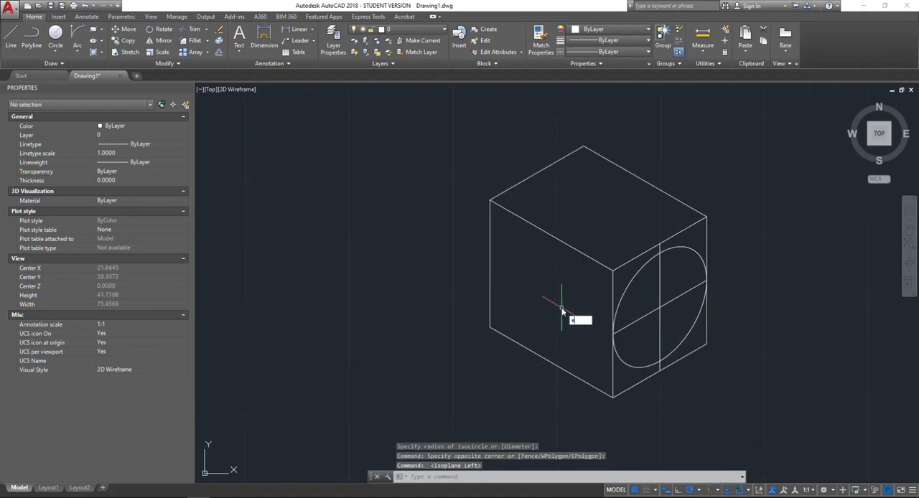
key("Return")
type("i")
key("Return")
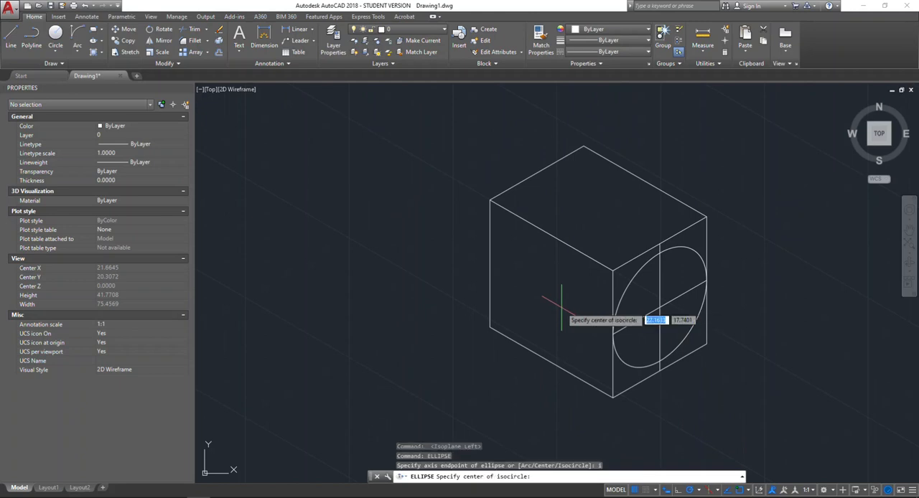
left_click(547, 302)
left_click(563, 259)
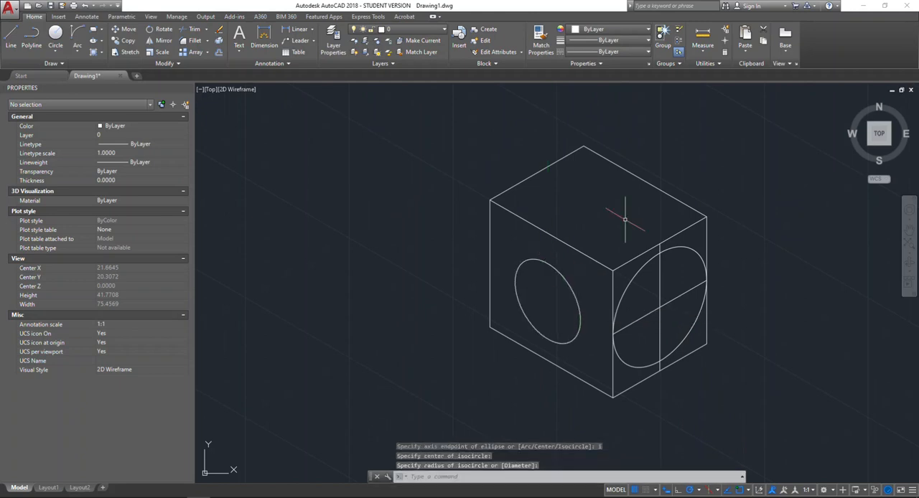
- Switch the isometric drafting plane to Isoplane Top and draw an isocircle freehand near the middle of the box's top face, kept inside its edges
middle_click_drag(623, 185, 599, 216)
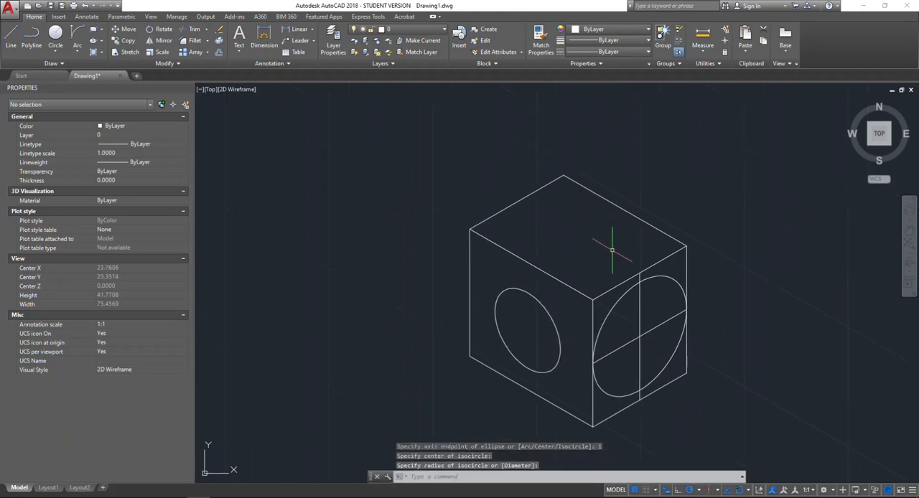
left_click(718, 490)
left_click(732, 454)
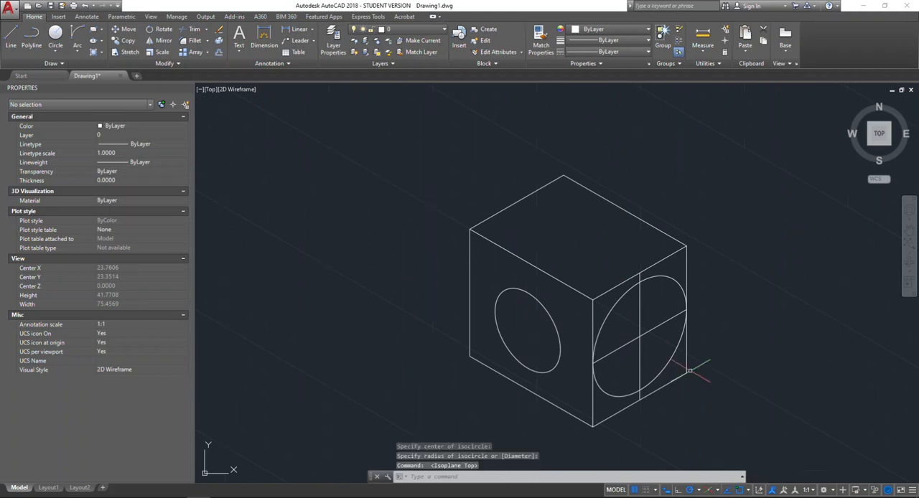
key("Return")
type("i")
key("Return")
left_click(578, 234)
left_click(606, 244)
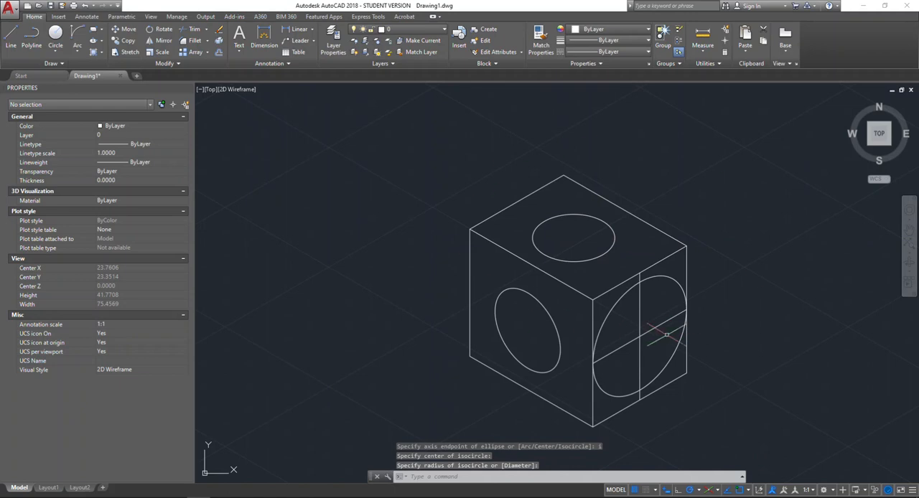
middle_click_drag(666, 334, 678, 221)
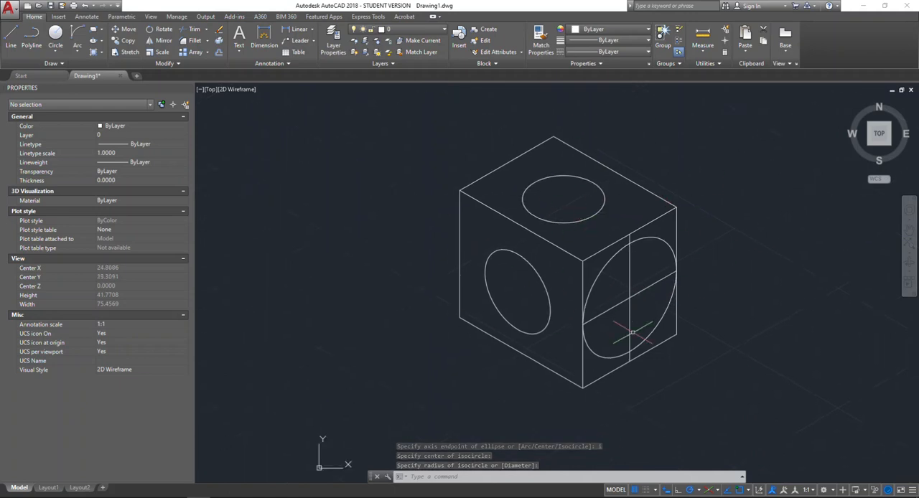
middle_click_drag(652, 196, 642, 196)
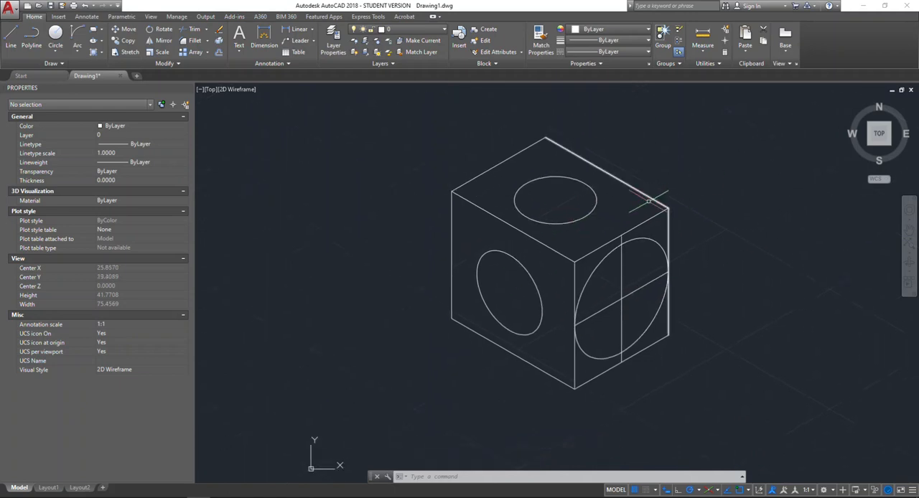